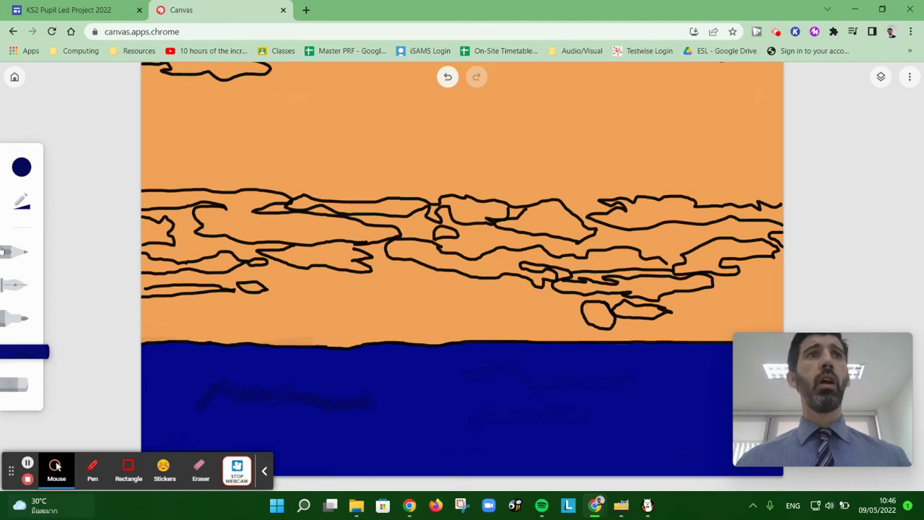
Step: Erase the trial strokes on the sea, then paint short dark blue wave strokes with the chalk at size 14
left_click(20, 388)
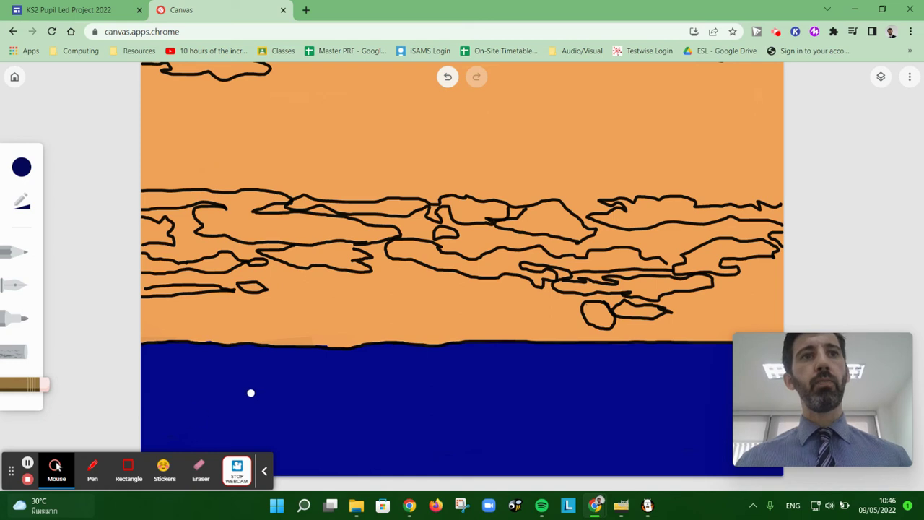
left_click(18, 351)
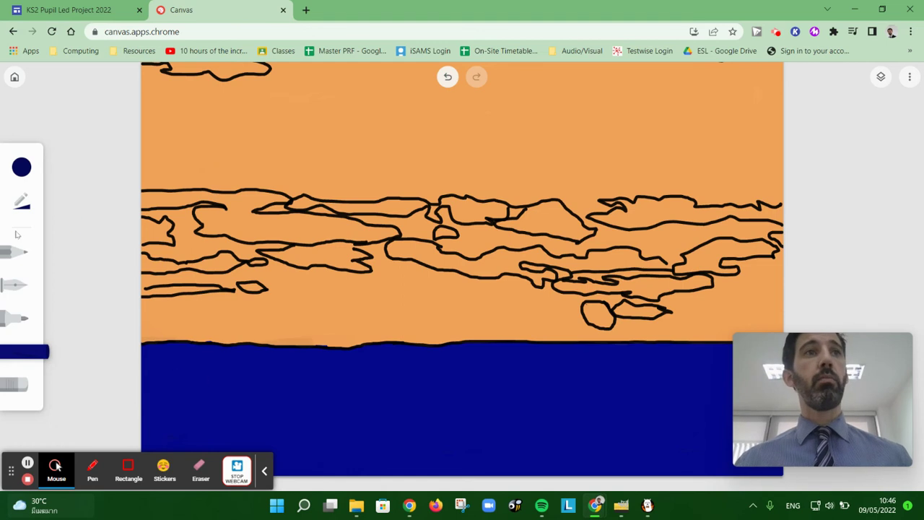
left_click(21, 201)
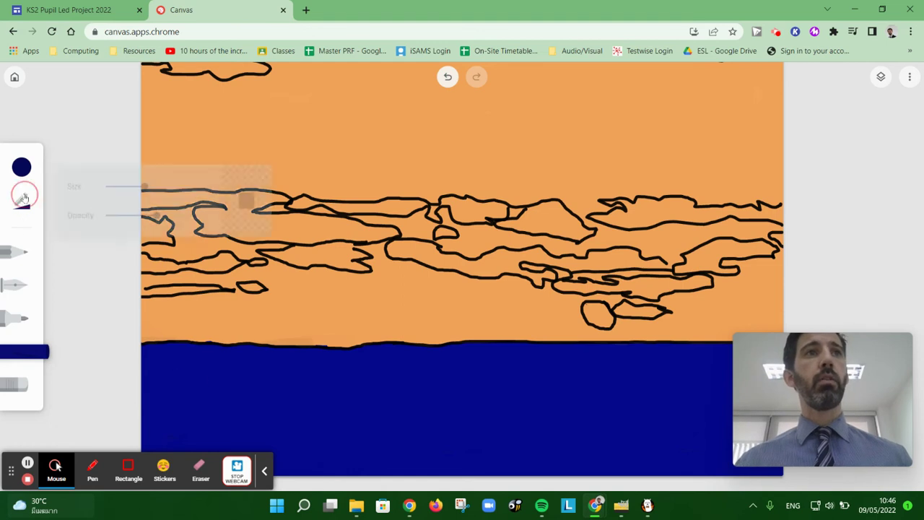
left_click_drag(145, 188, 118, 186)
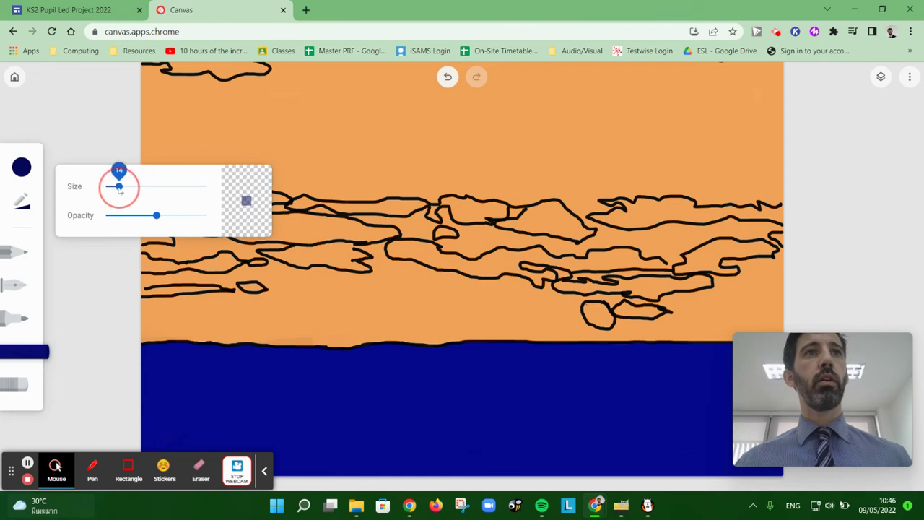
left_click(203, 378)
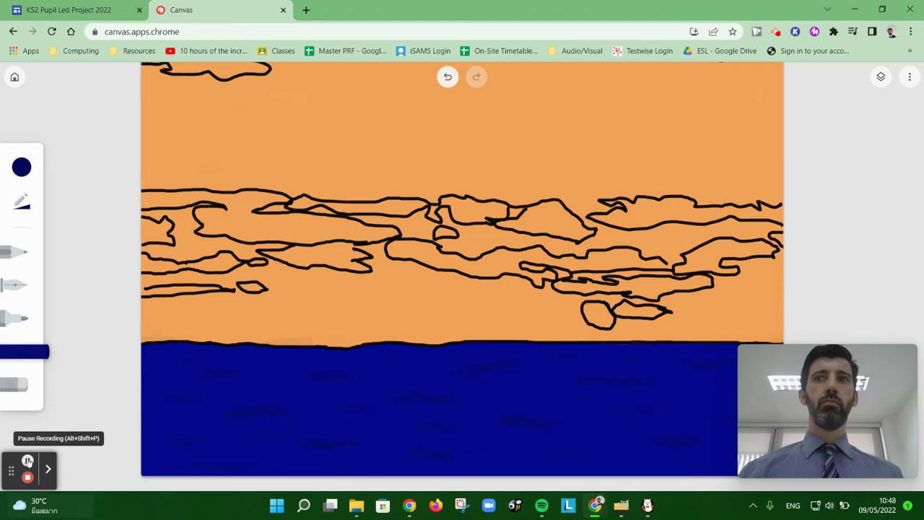
Step: Hide the solid blue sea layer to view the reference photo's water, and show it again
left_click(880, 78)
left_click(802, 322)
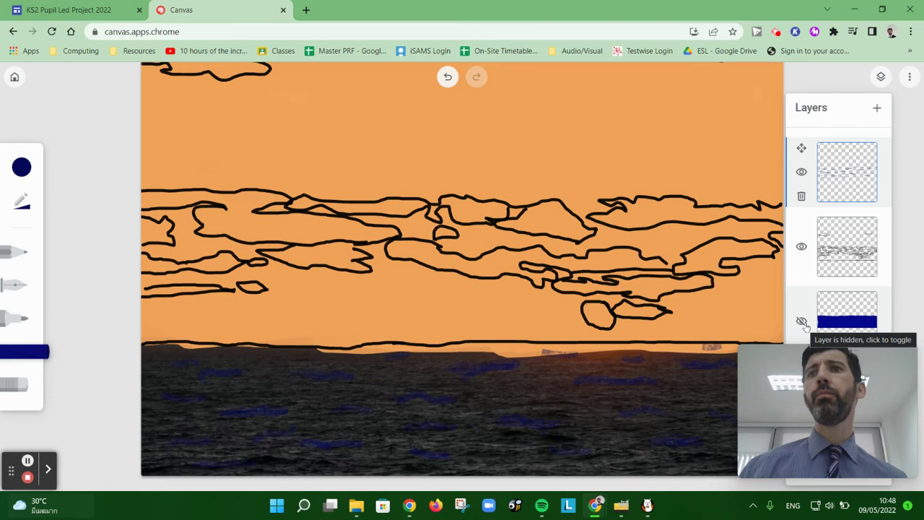
left_click(802, 322)
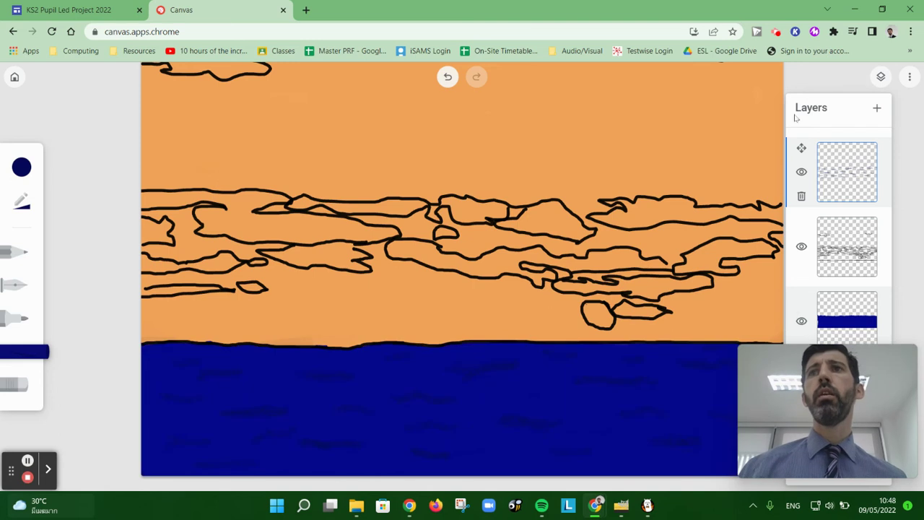
Step: Add a new layer and set the chalk colour to pale lavender #cecff3
left_click(881, 112)
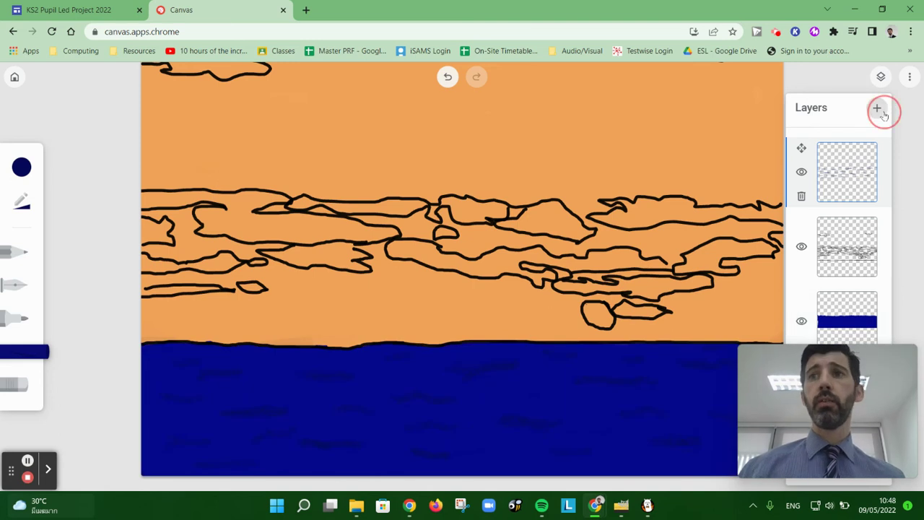
left_click(23, 167)
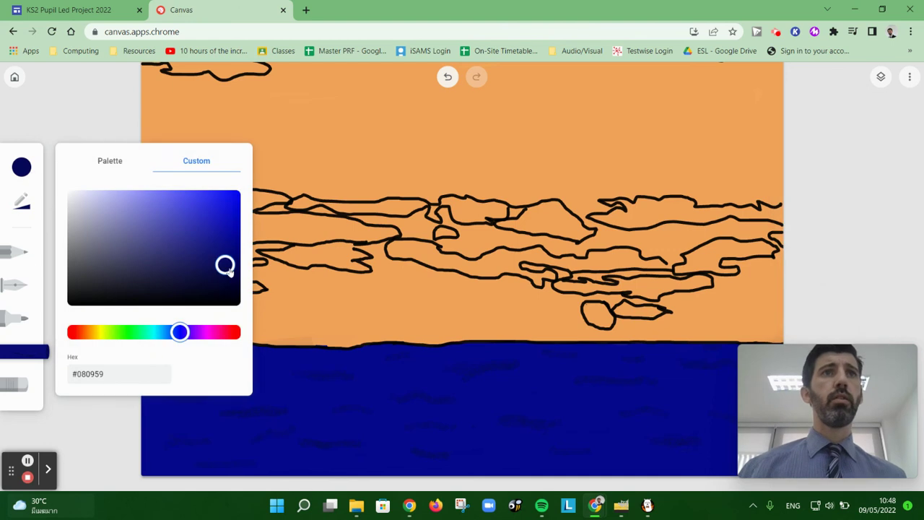
left_click_drag(228, 269, 93, 200)
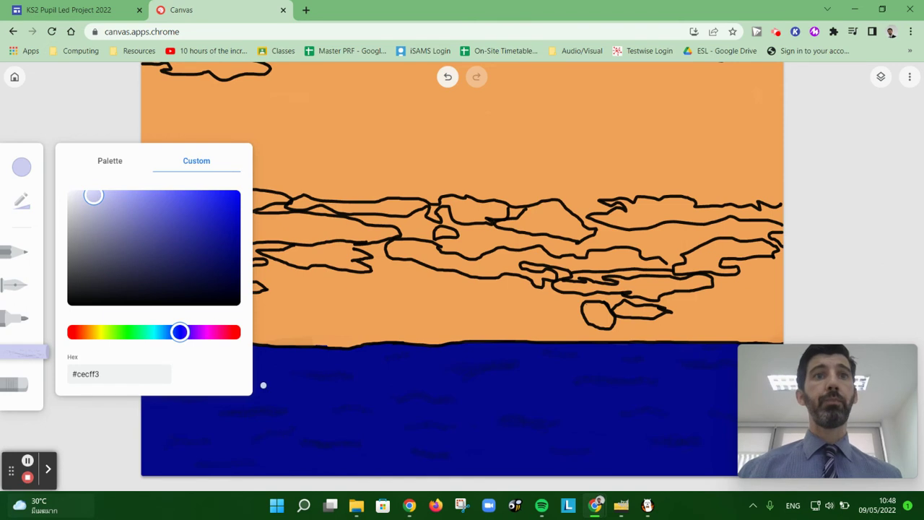
left_click(86, 448)
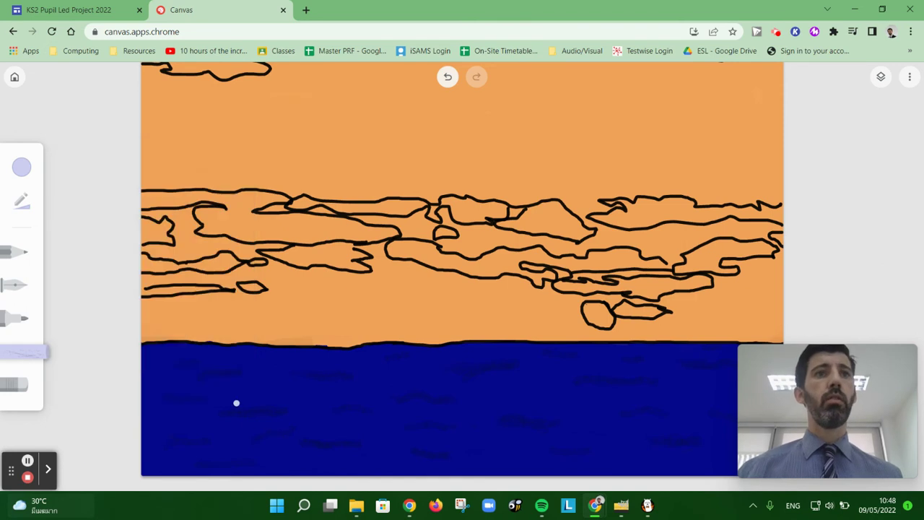
Step: Check the wave highlights in the reference photo by temporarily hiding the solid blue sea layer
left_click(880, 78)
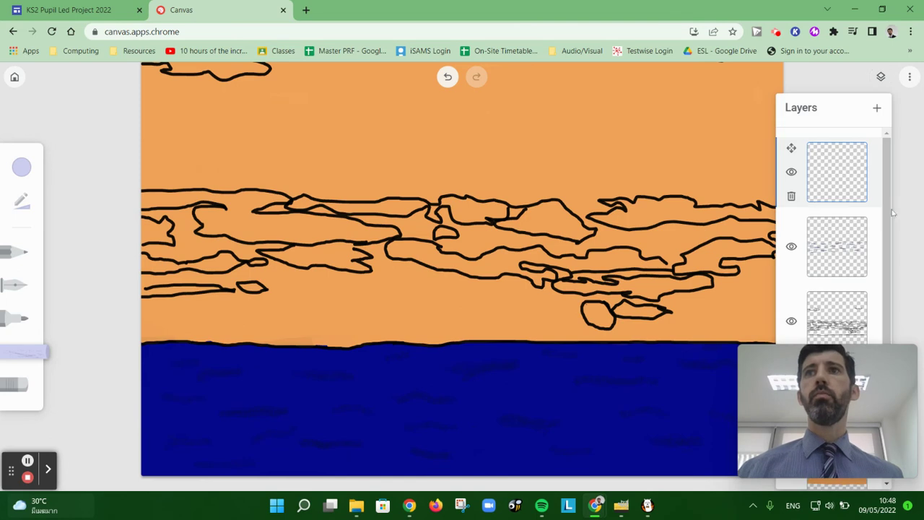
scroll(800, 314, "down", 1)
left_click(792, 324)
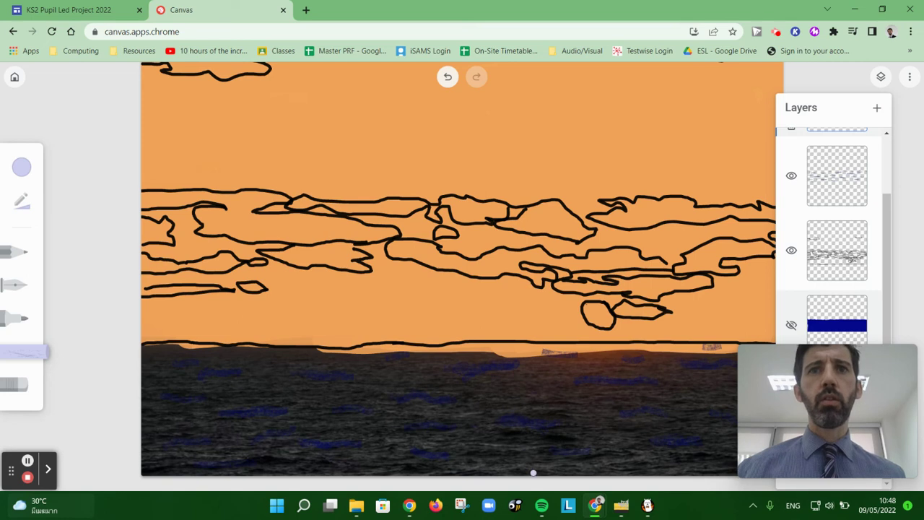
left_click(791, 324)
scroll(841, 237, "up", 2)
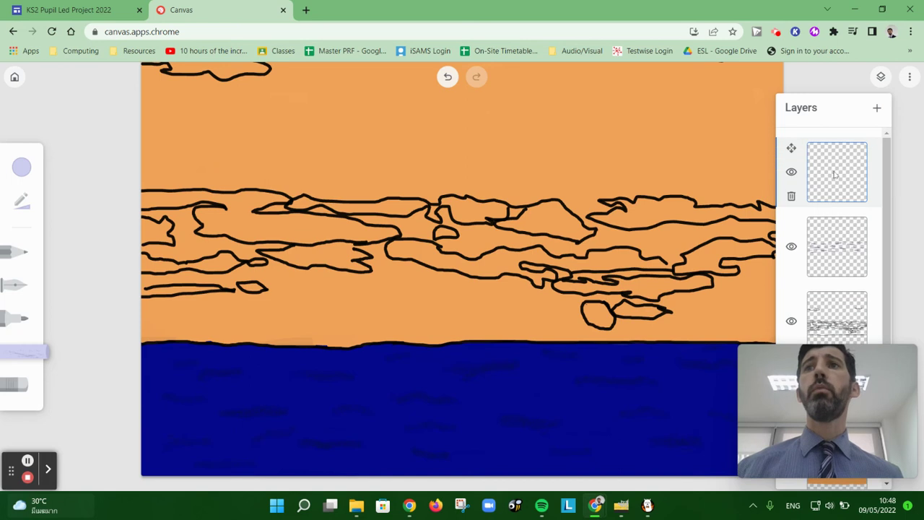
left_click(880, 76)
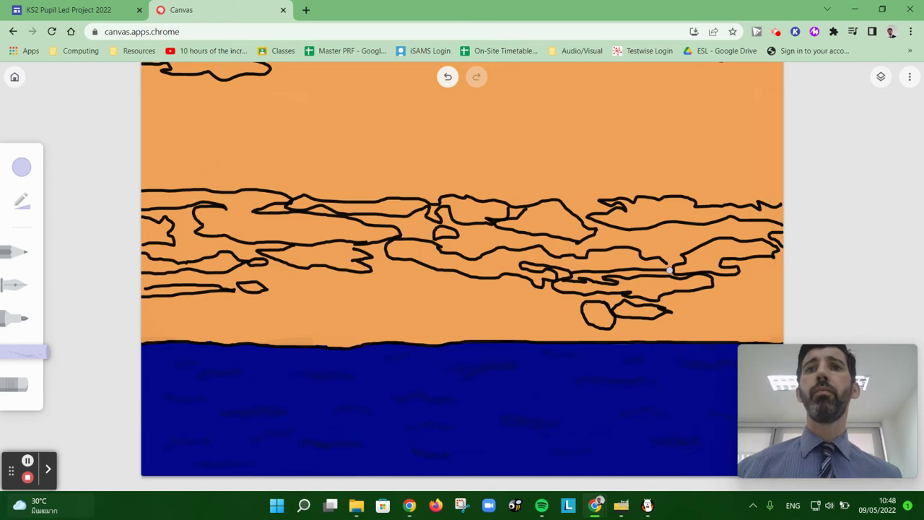
Step: Paint short, wavy pale lavender chalk strokes across the lower part of the sea as wave highlights
mouse_move(188, 425)
left_mouse_down()
mouse_move(180, 425)
mouse_move(230, 428)
left_mouse_up()
left_click_drag(321, 431, 374, 431)
left_click_drag(293, 462, 370, 466)
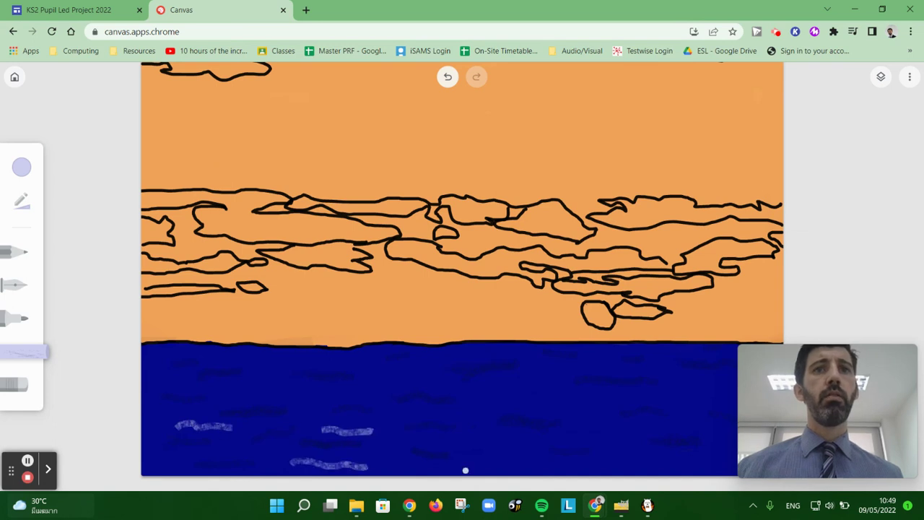
mouse_move(483, 459)
left_mouse_down()
mouse_move(538, 463)
mouse_move(602, 439)
mouse_move(641, 438)
left_mouse_up()
mouse_move(612, 462)
left_mouse_down()
mouse_move(656, 467)
mouse_move(706, 464)
left_mouse_up()
left_click_drag(699, 429, 737, 438)
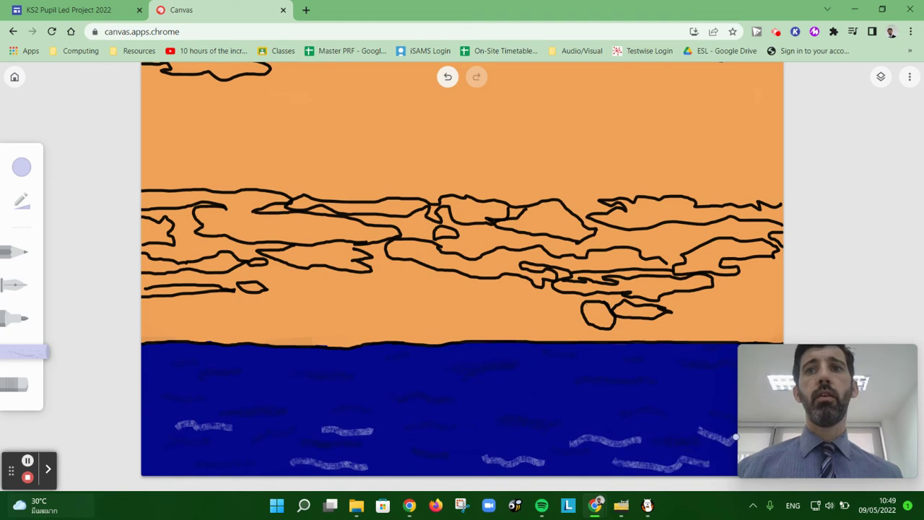
left_click_drag(787, 410, 792, 225)
left_click_drag(698, 396, 756, 390)
left_click_drag(757, 461, 780, 466)
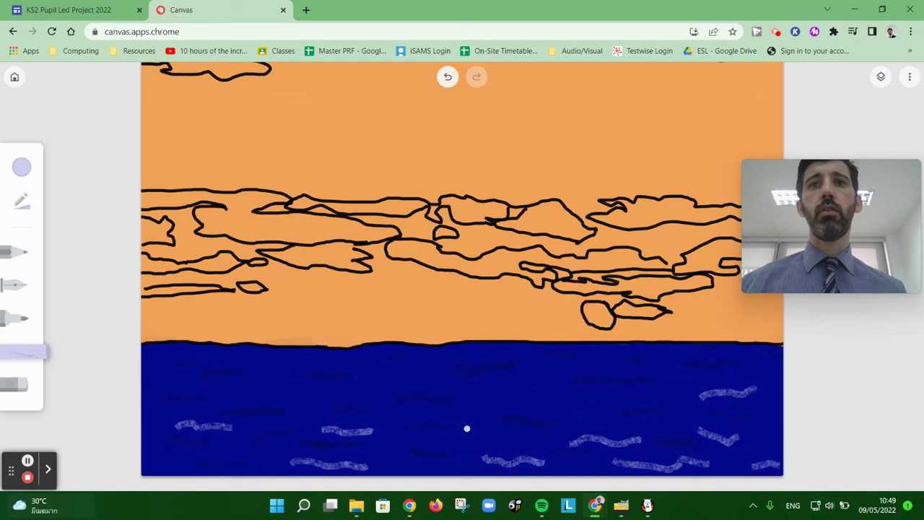
left_click_drag(452, 441, 507, 439)
mouse_move(265, 456)
left_mouse_down()
mouse_move(215, 453)
mouse_move(173, 464)
mouse_move(200, 466)
left_mouse_up()
left_click_drag(417, 469, 463, 469)
left_click_drag(412, 416, 460, 416)
left_click_drag(399, 438, 436, 442)
mouse_move(567, 411)
left_mouse_down()
mouse_move(616, 413)
mouse_move(557, 414)
left_mouse_up()
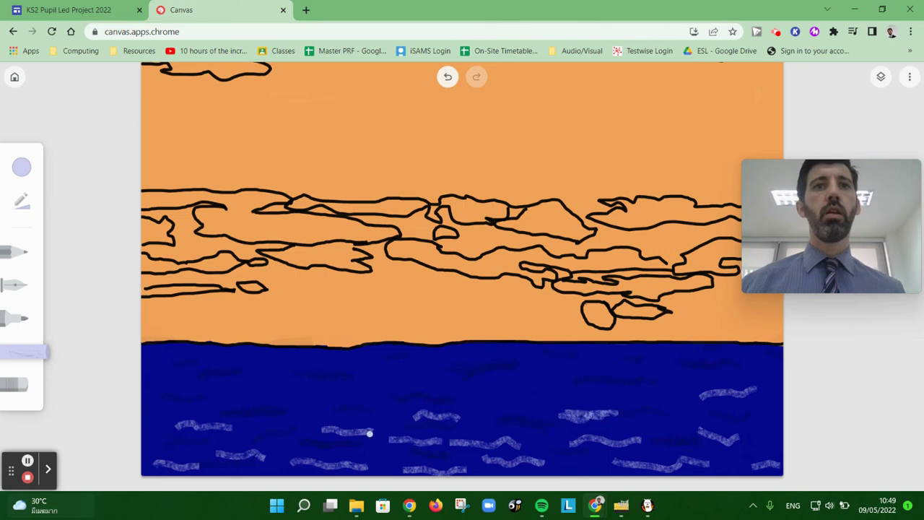
Step: Select the dark waves layer and paint a wave stroke near the horizon in the recently used dark navy
left_click(881, 77)
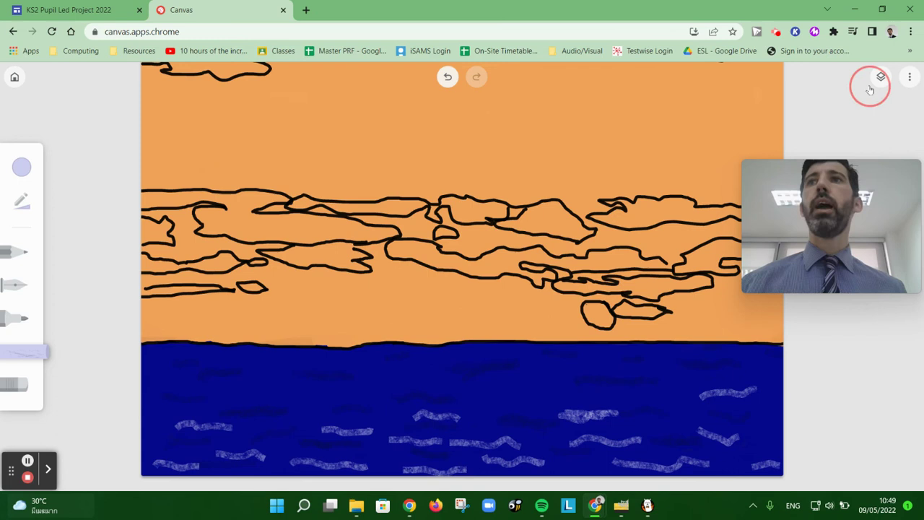
left_click_drag(888, 224, 915, 369)
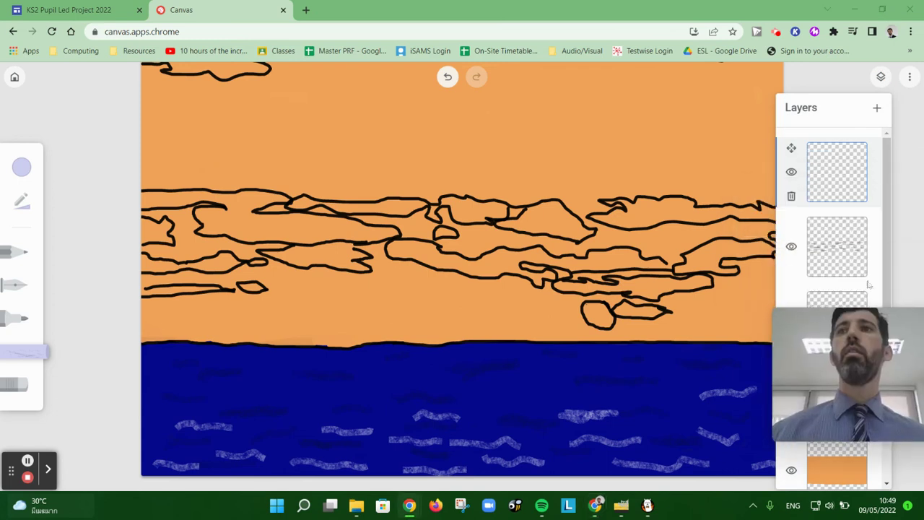
left_click(837, 246)
left_click(22, 166)
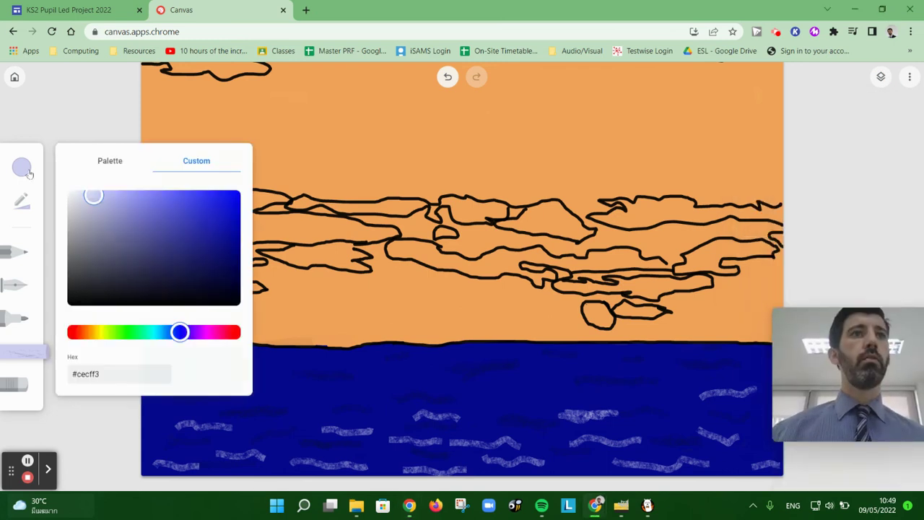
left_click(110, 162)
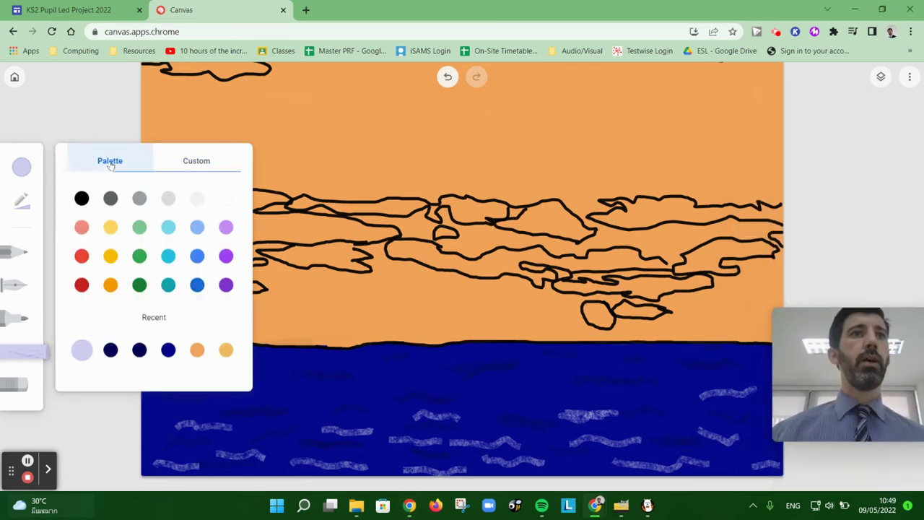
left_click(110, 350)
left_click(254, 356)
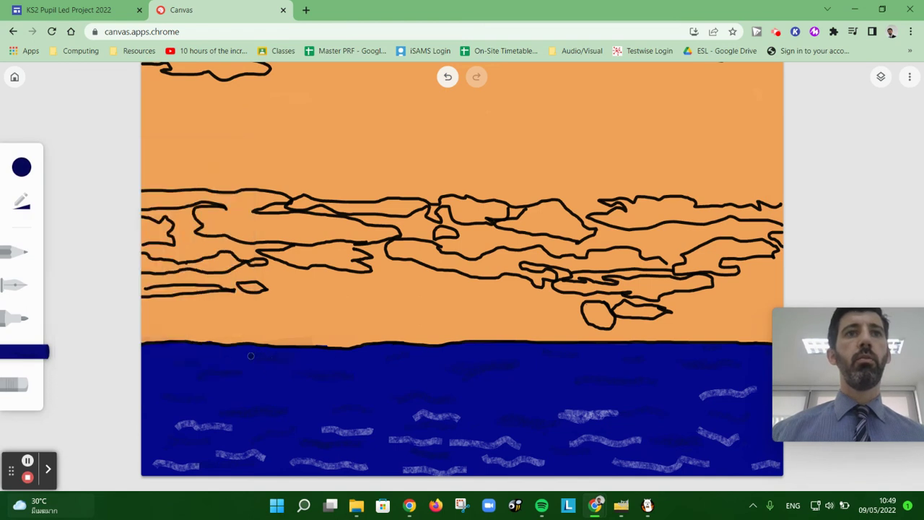
Step: Raise the chalk's opacity to the maximum and add more dark navy wave strokes across the upper sea
left_click(22, 203)
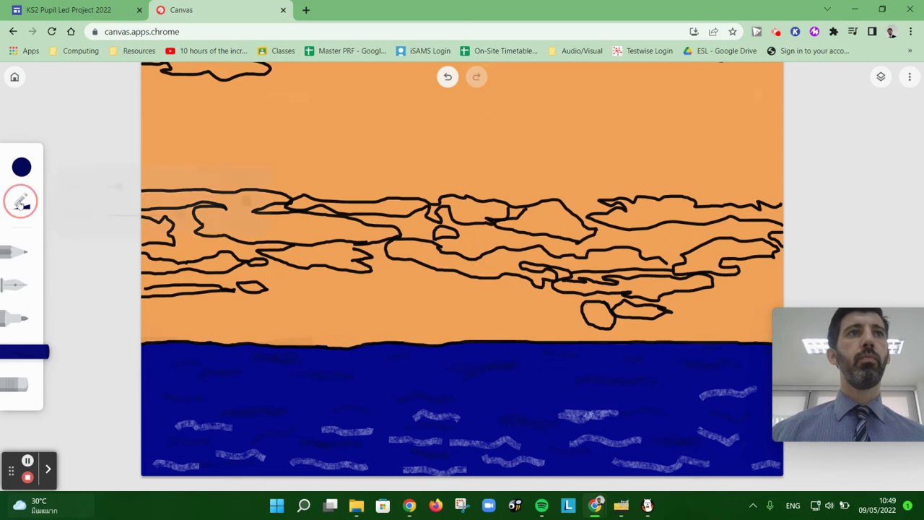
left_click(181, 215)
left_click_drag(186, 219, 210, 215)
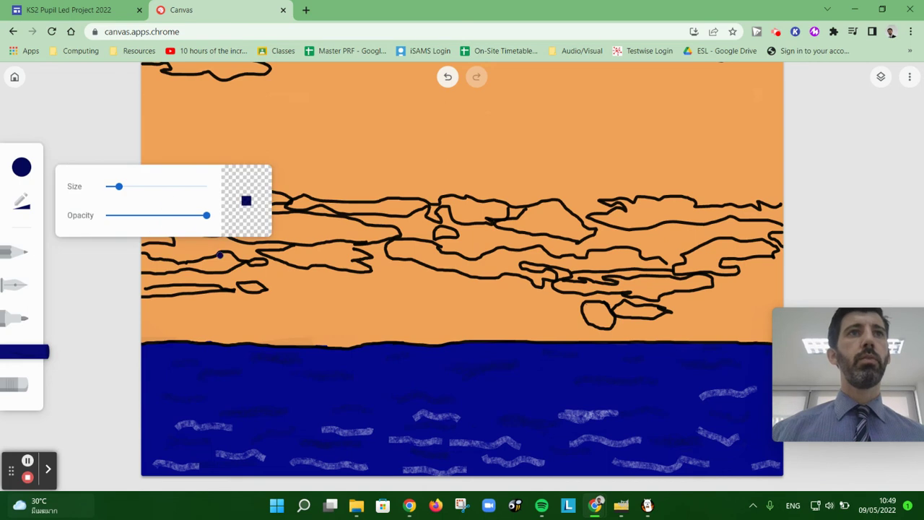
left_click(173, 346)
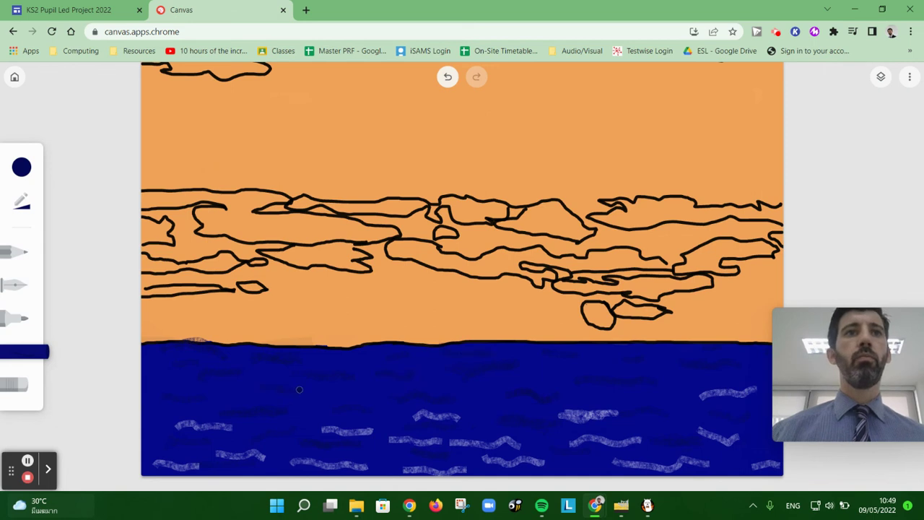
Step: Erase the stray dark chalk marks that spill over the horizon line into the sky
left_click(20, 368)
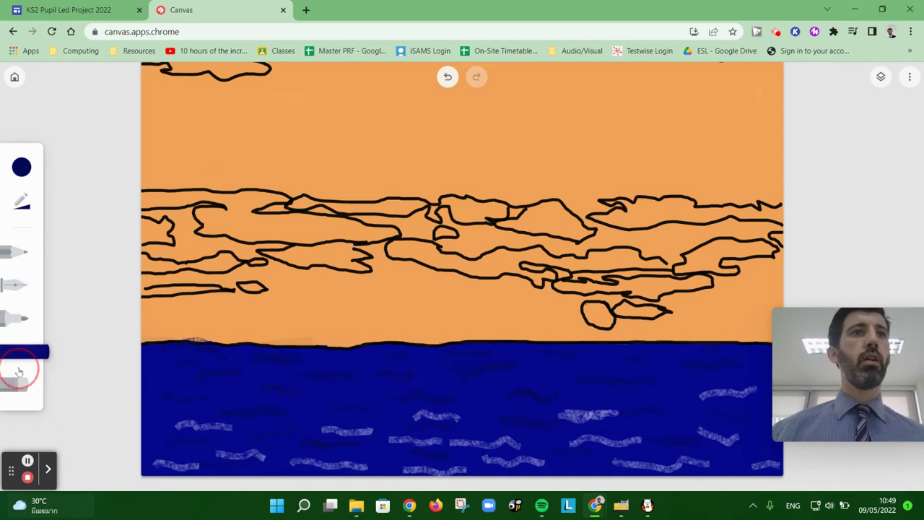
left_click(14, 384)
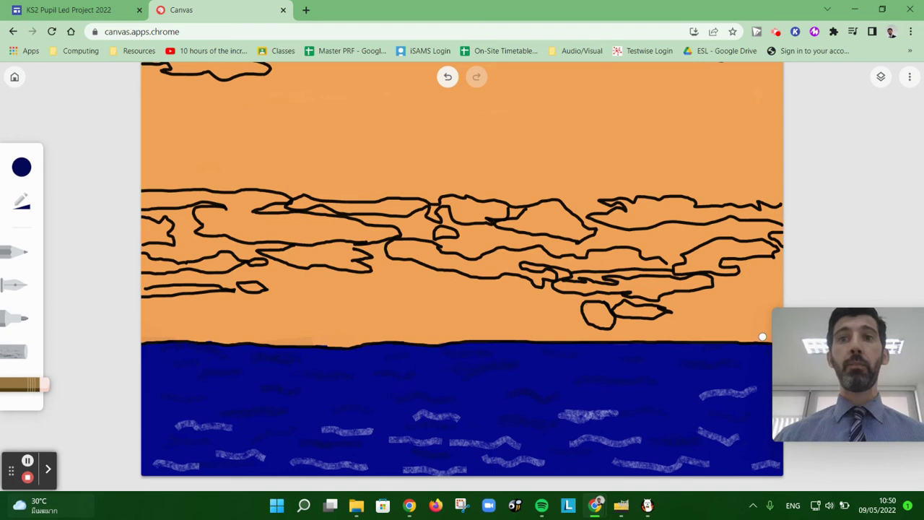
Step: Switch to FireAlpaca and add a new layer directly above Layer4, beneath the outline layer
left_click(649, 508)
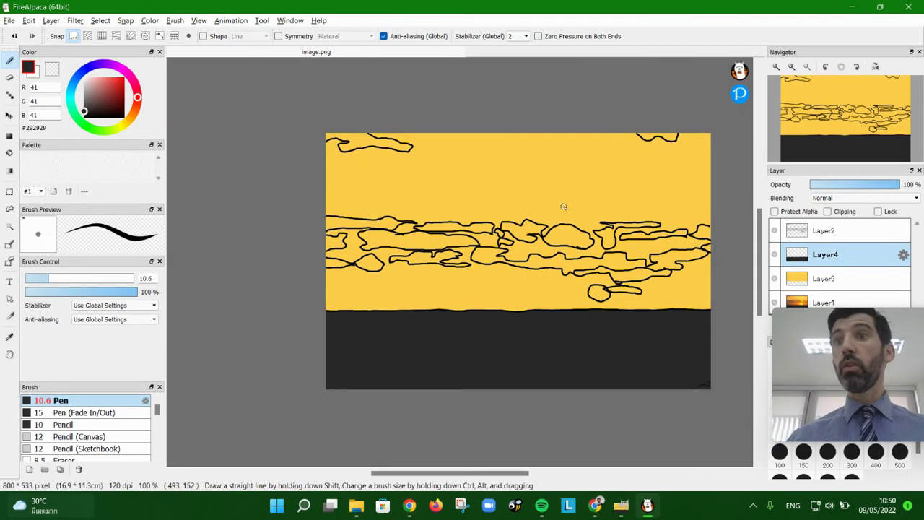
left_click(816, 231)
left_click(845, 252)
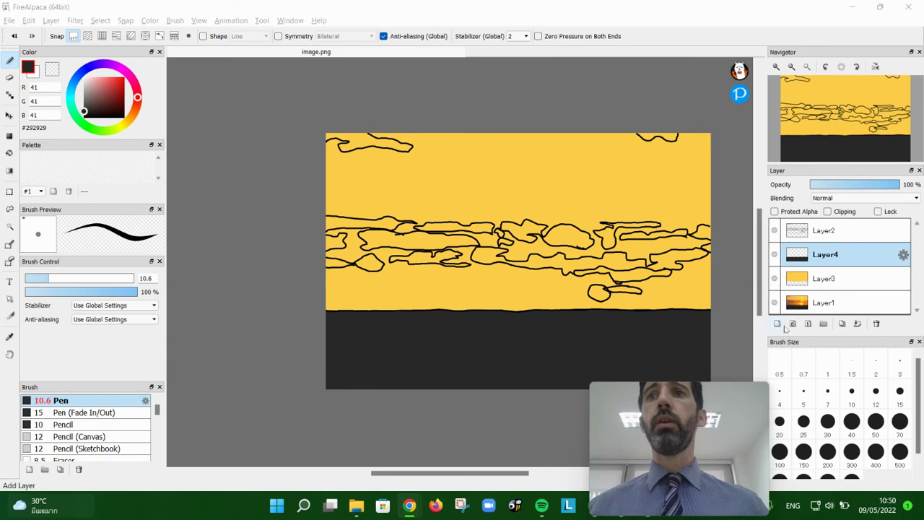
left_click(777, 324)
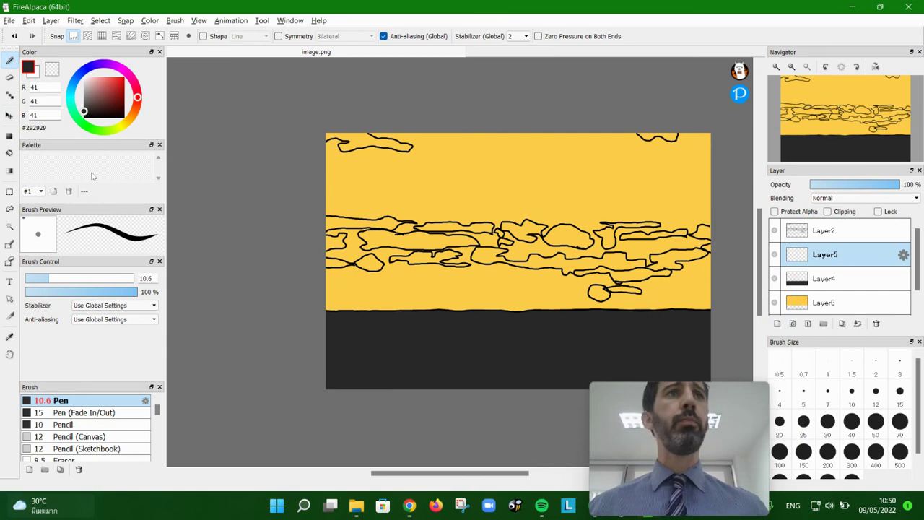
Step: Set the foreground colour to black #000000 and activate the Brush tool
left_click(10, 337)
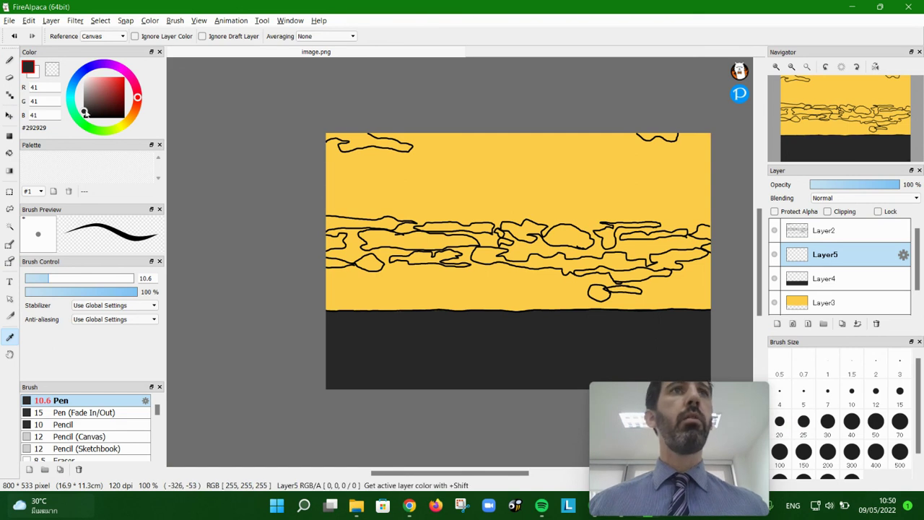
left_click_drag(86, 111, 105, 119)
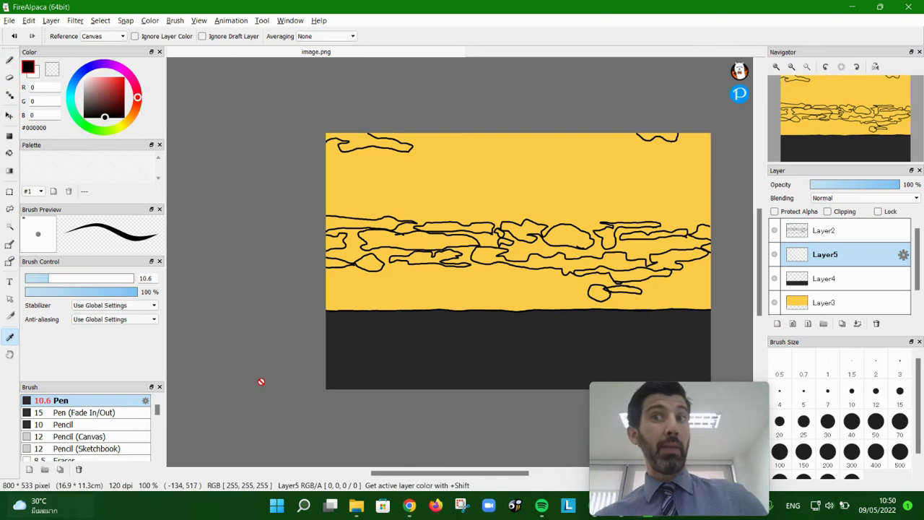
left_click(9, 60)
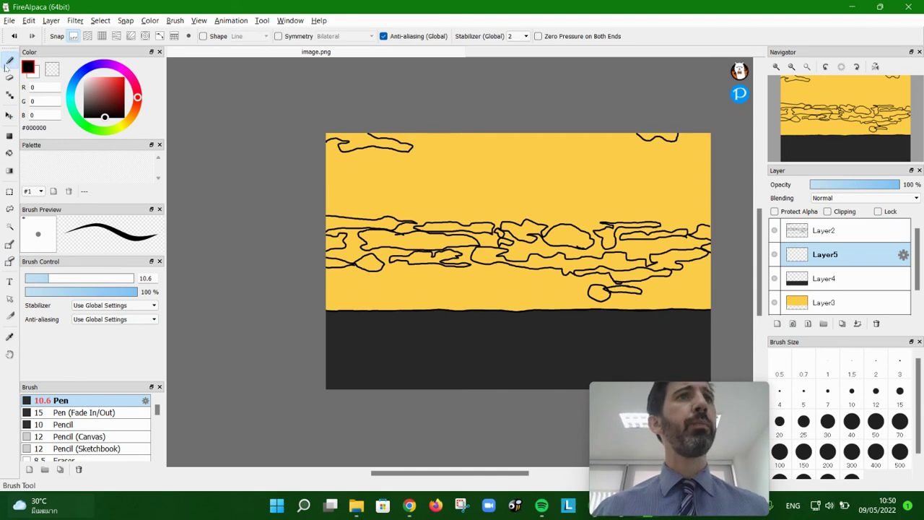
Step: Try a wavy black stroke across the sea with the AirBrush at size 13.5 and 100% opacity, and undo it
scroll(87, 424, "down", 3)
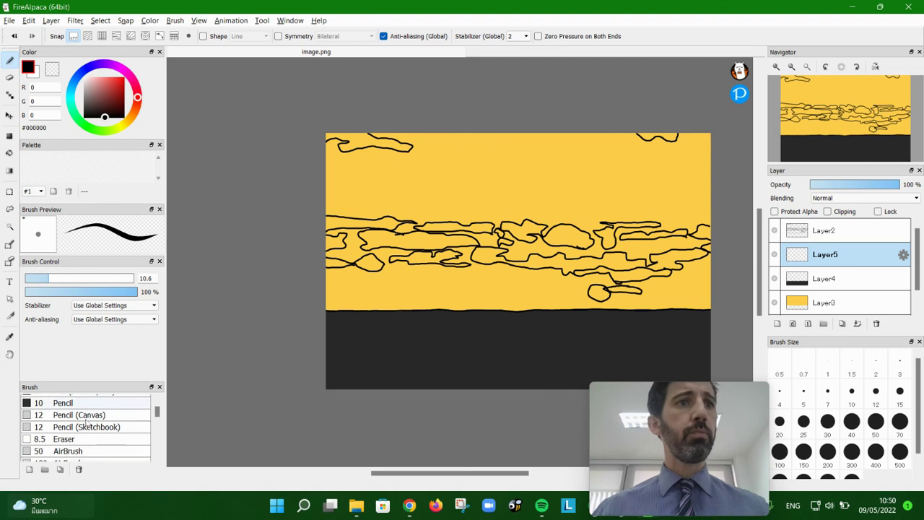
left_click(75, 432)
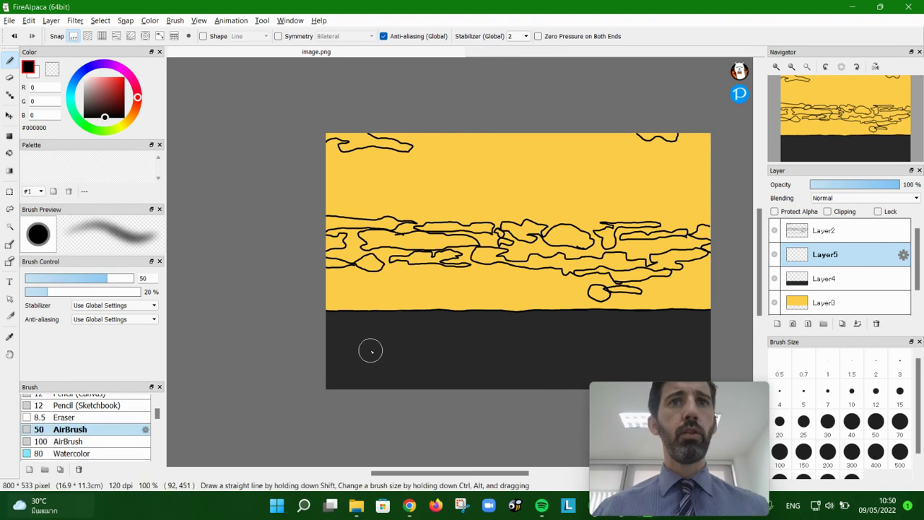
scroll(371, 349, "down", 5)
scroll(371, 349, "up", 7)
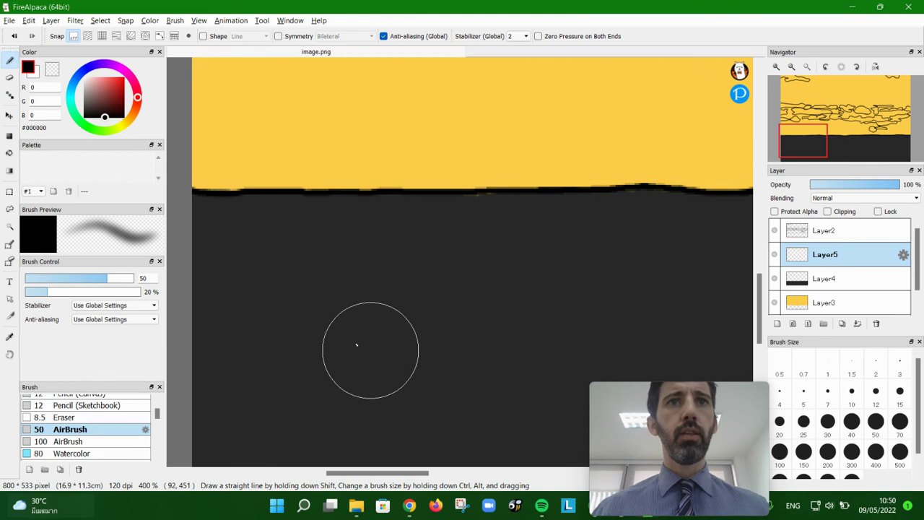
mouse_move(103, 281)
left_mouse_down()
mouse_move(56, 282)
mouse_move(53, 291)
mouse_move(141, 295)
left_mouse_up()
mouse_move(266, 294)
left_mouse_down()
mouse_move(334, 274)
mouse_move(457, 275)
mouse_move(531, 292)
left_mouse_up()
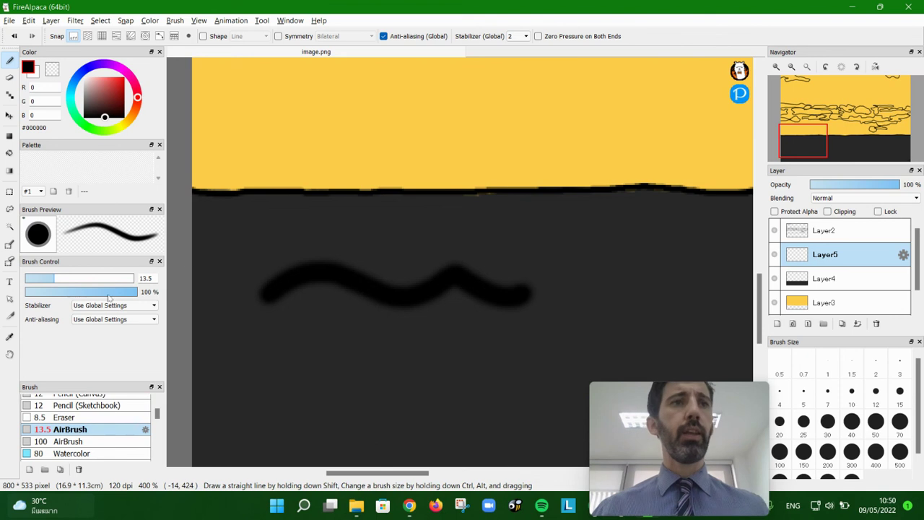
key("ctrl+z")
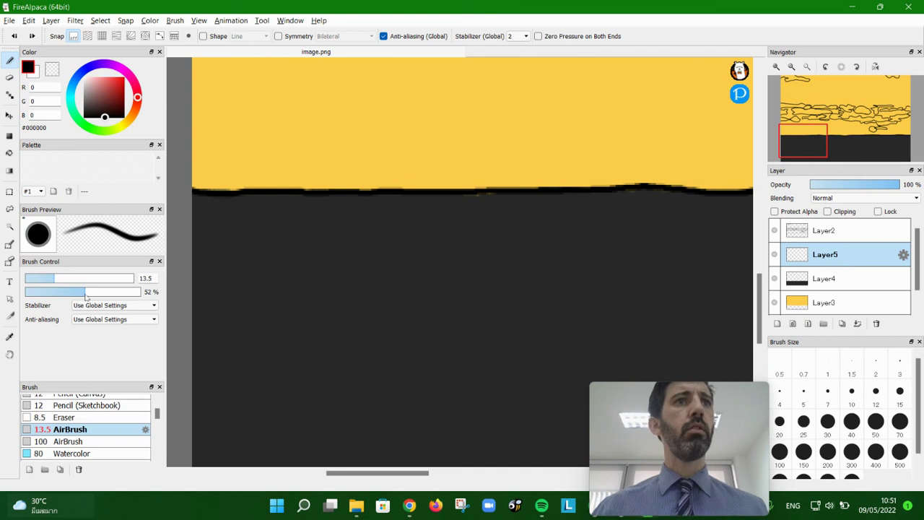
Step: Try fainter black AirBrush waves on the sea, one at 51% opacity and one at 17%
left_click(84, 292)
mouse_move(243, 297)
left_mouse_down()
mouse_move(275, 283)
mouse_move(402, 306)
mouse_move(535, 309)
left_mouse_up()
key("ctrl+z")
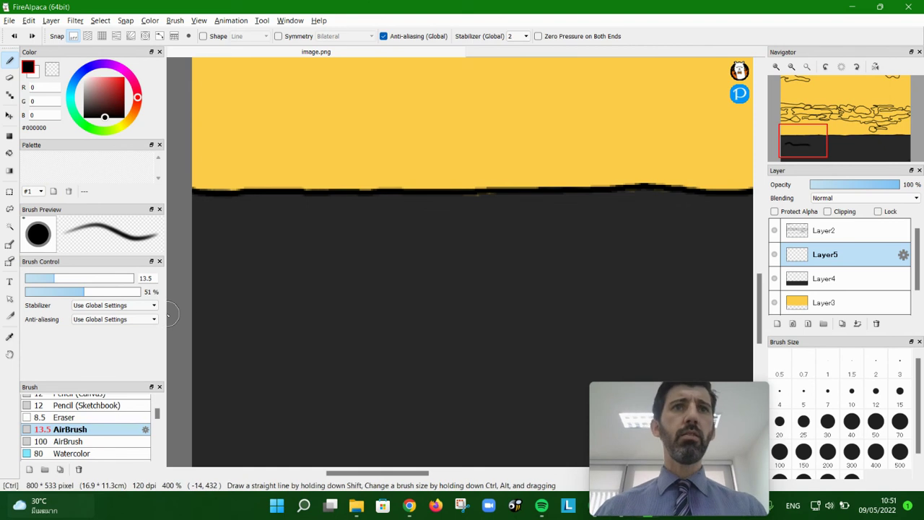
left_click(44, 291)
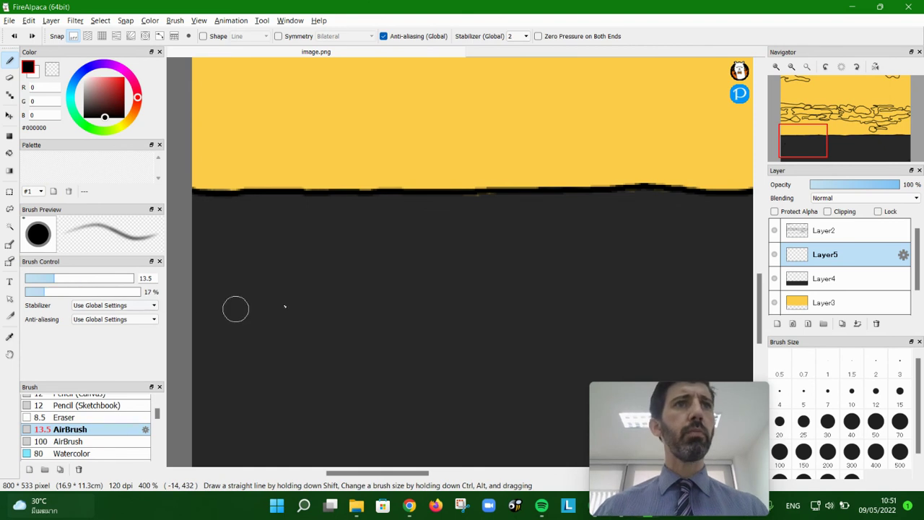
mouse_move(253, 299)
left_mouse_down()
mouse_move(479, 280)
mouse_move(549, 293)
left_mouse_up()
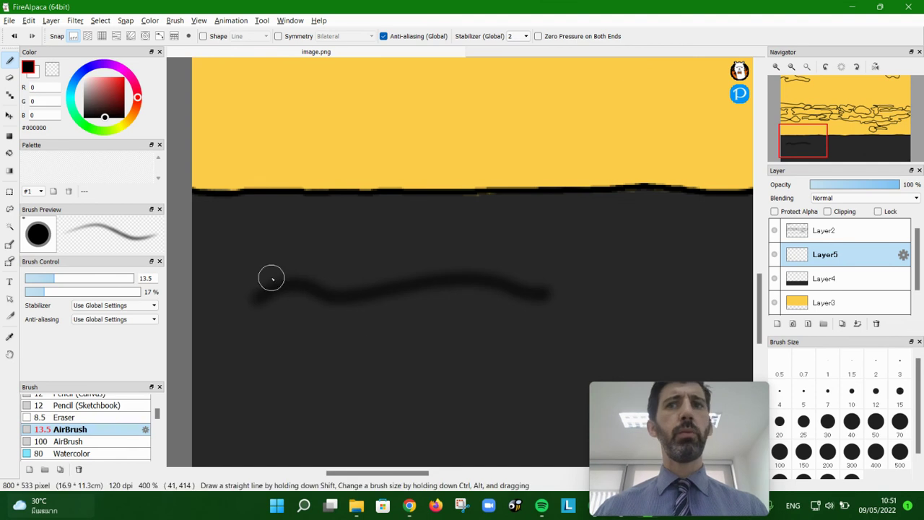
scroll(368, 325, "up", 2)
scroll(366, 324, "down", 4)
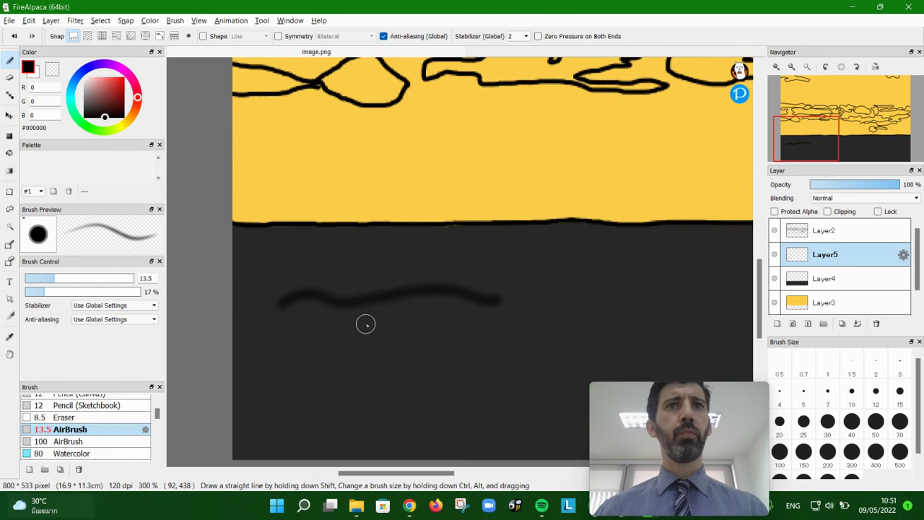
Step: Switch to the size 100 AirBrush preset, test a stroke on the sea, and undo it along with the earlier faint wave
left_click(81, 441)
left_click_drag(365, 354, 587, 336)
key("ctrl+z")
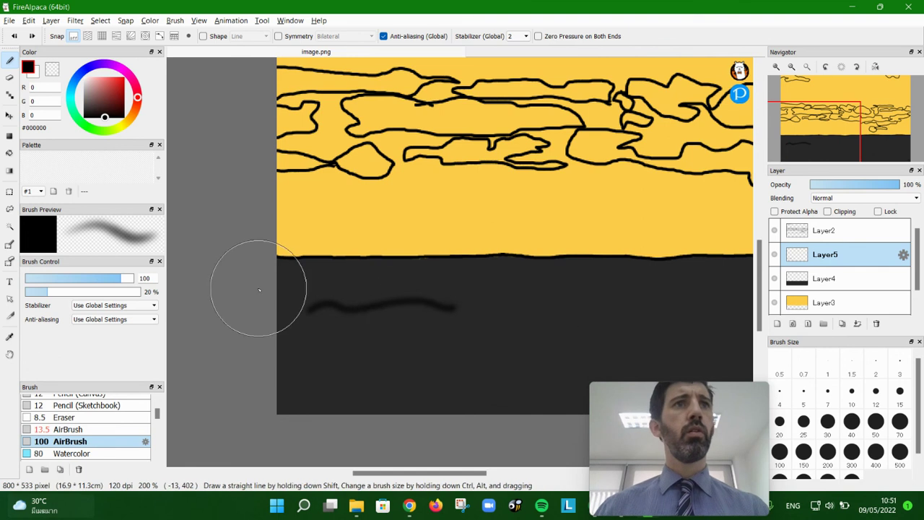
key("ctrl+z")
Step: Try a thin black AirBrush stroke across the sea at size 8.7 and undo it
left_click_drag(119, 280, 33, 285)
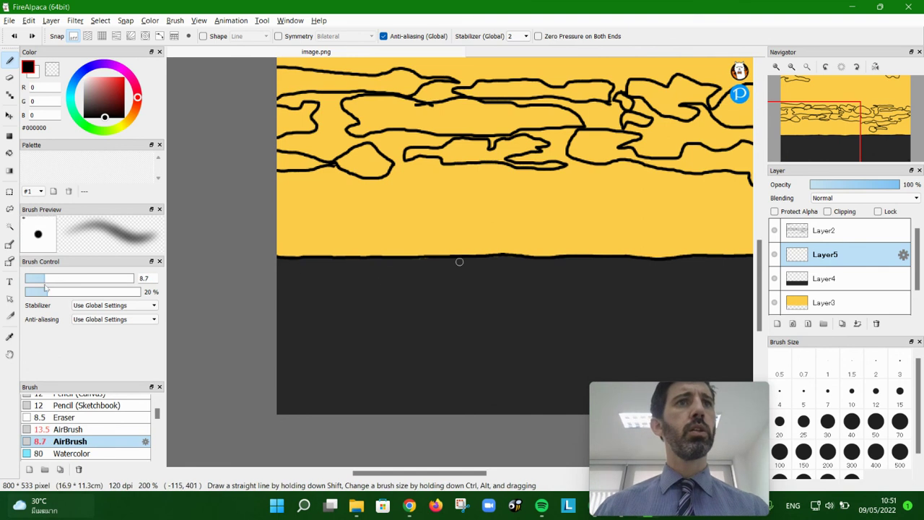
left_click_drag(354, 330, 603, 323)
key("ctrl+z")
Step: Set the AirBrush opacity to 14%, test a broad stroke at size 121 on the sea, and undo it
left_click_drag(34, 286, 130, 286)
mouse_move(38, 295)
left_mouse_down()
mouse_move(18, 294)
mouse_move(42, 296)
left_mouse_up()
mouse_move(351, 315)
left_mouse_down()
mouse_move(443, 325)
mouse_move(581, 307)
left_mouse_up()
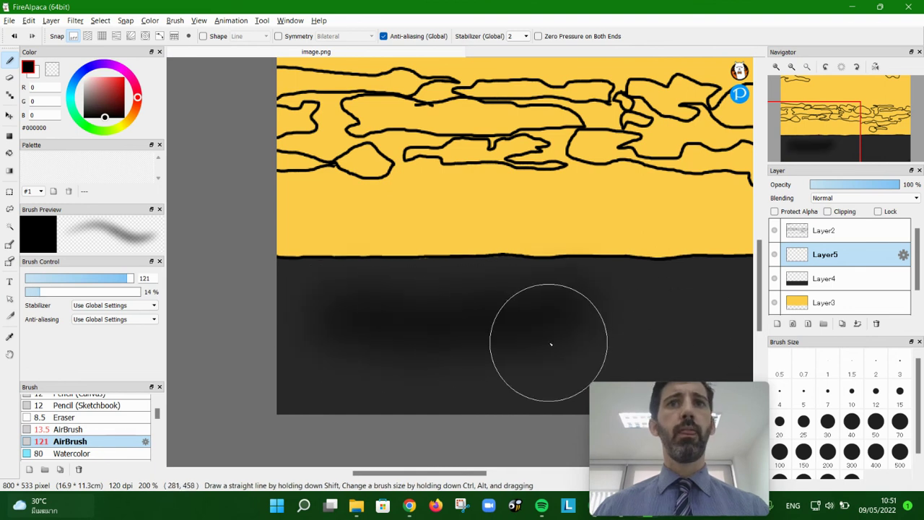
key("ctrl+z")
Step: Reduce the AirBrush size to about 15 and paint short, soft black waves in staggered rows across the sea's left and middle
left_click_drag(99, 281, 50, 282)
left_click_drag(322, 281, 371, 284)
left_click_drag(503, 282, 584, 284)
left_click_drag(659, 290, 722, 278)
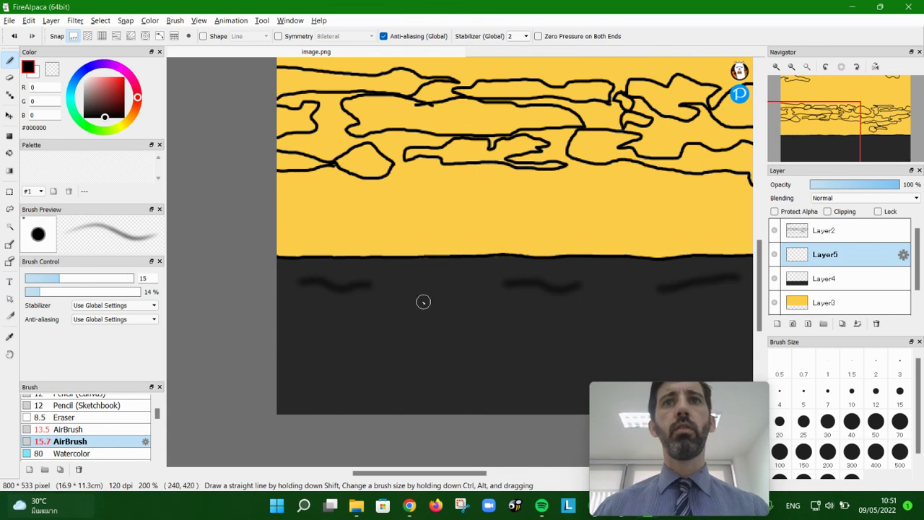
left_click_drag(443, 310, 501, 312)
mouse_move(601, 319)
left_mouse_down()
mouse_move(660, 324)
mouse_move(704, 316)
left_mouse_up()
left_click_drag(328, 352, 406, 351)
left_click_drag(482, 354, 586, 353)
Step: Continue the soft black AirBrush waves across the right part of the sea
left_click_drag(454, 473, 554, 470)
left_click_drag(310, 354, 399, 369)
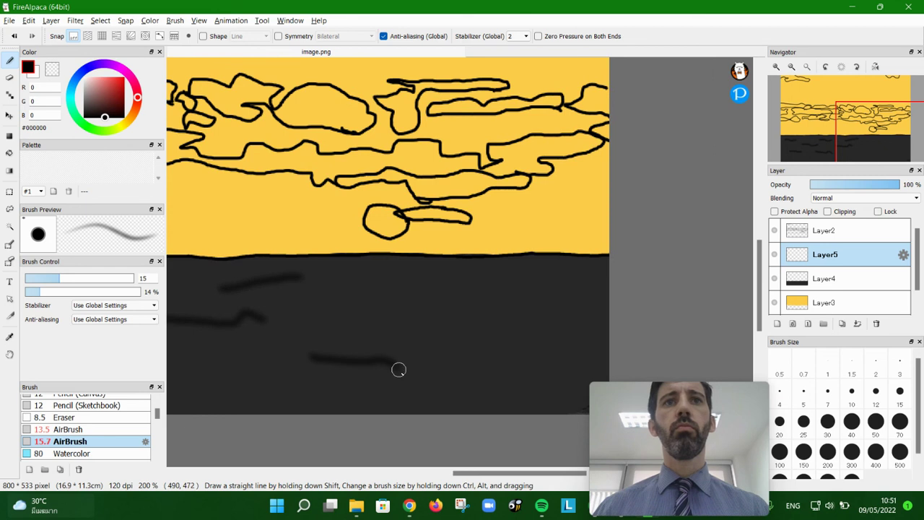
mouse_move(337, 322)
left_mouse_down()
mouse_move(431, 318)
mouse_move(449, 284)
mouse_move(482, 294)
mouse_move(517, 289)
left_mouse_up()
left_click_drag(473, 340, 523, 338)
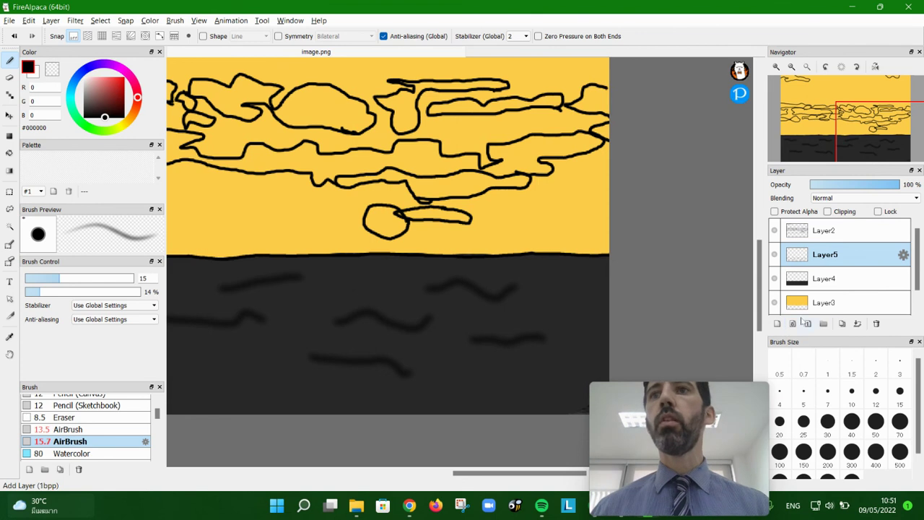
Step: Add a new layer above Layer5, set the colour to white #FFFFFF and enlarge the AirBrush to size 111
left_click(775, 325)
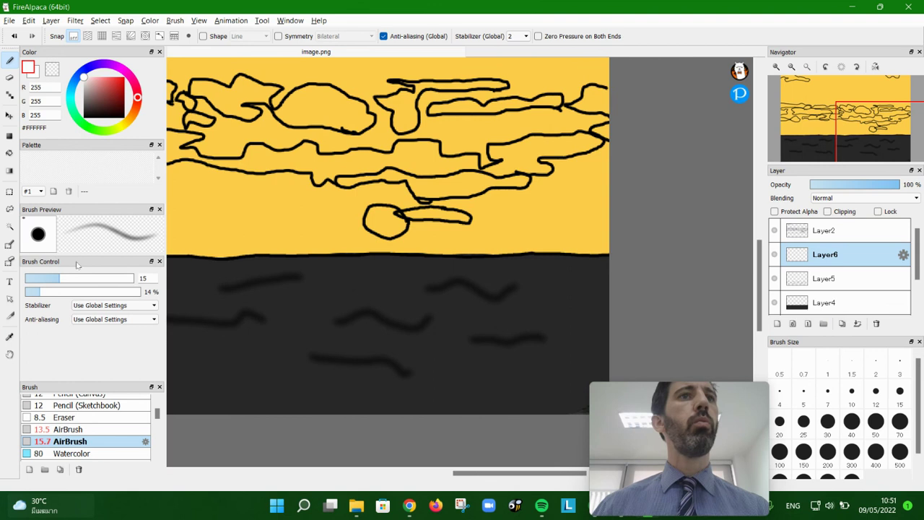
left_click_drag(56, 281, 129, 279)
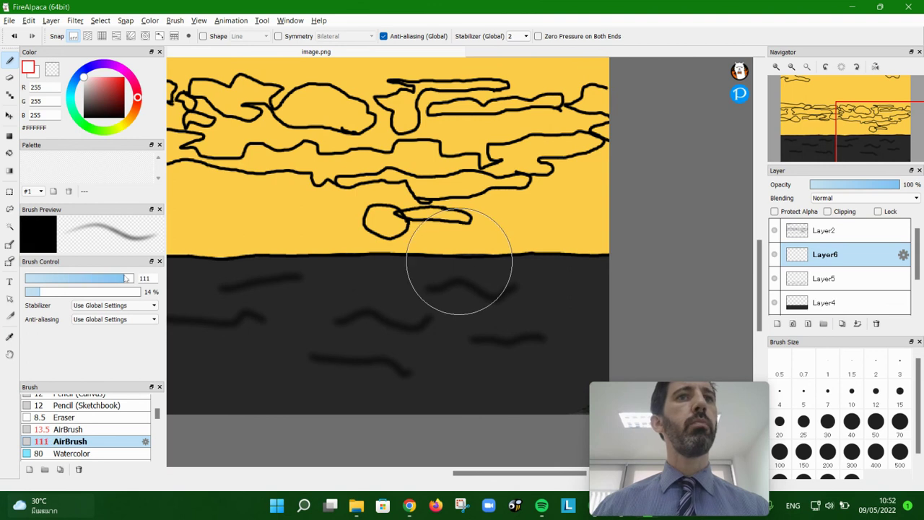
Step: Try a broad white AirBrush stroke at 14% opacity along the sea's lower edge and undo it
mouse_move(515, 382)
left_mouse_down()
mouse_move(213, 381)
mouse_move(186, 361)
left_mouse_up()
scroll(289, 392, "up", 2)
scroll(295, 361, "down", 3)
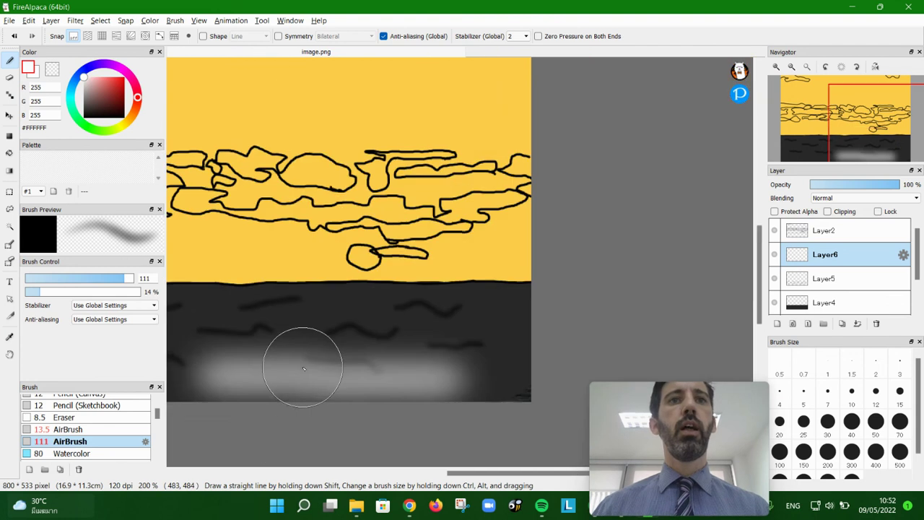
scroll(302, 367, "down", 1)
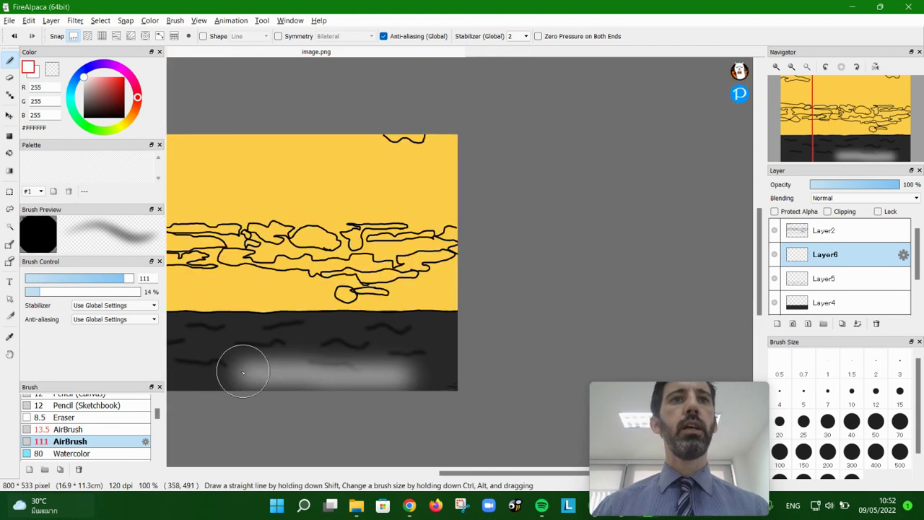
key("ctrl+z")
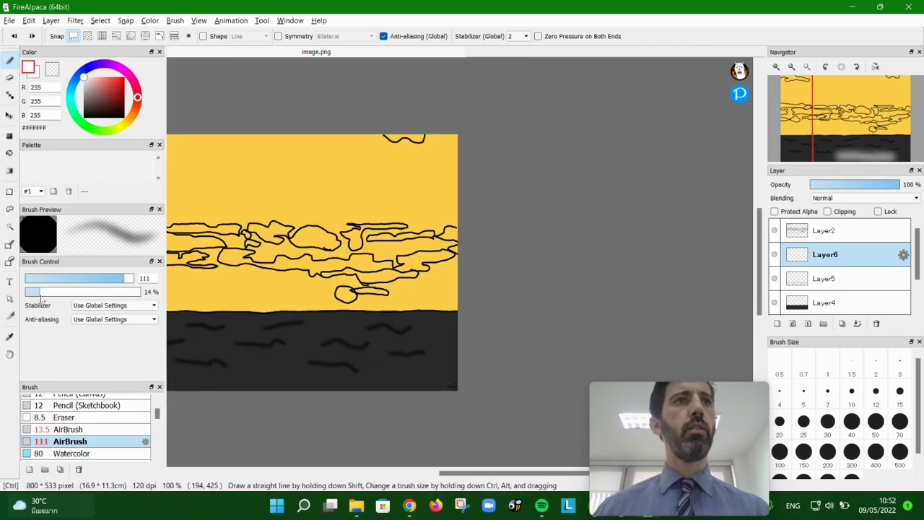
Step: Try a softer white AirBrush glow at 3% opacity over the lower part of the sea
left_click_drag(32, 295, 28, 293)
mouse_move(361, 379)
left_mouse_down()
mouse_move(402, 368)
mouse_move(334, 358)
mouse_move(231, 363)
mouse_move(214, 367)
mouse_move(340, 371)
mouse_move(299, 382)
mouse_move(206, 381)
mouse_move(344, 382)
mouse_move(423, 433)
left_mouse_up()
scroll(341, 355, "up", 2)
scroll(346, 358, "down", 3)
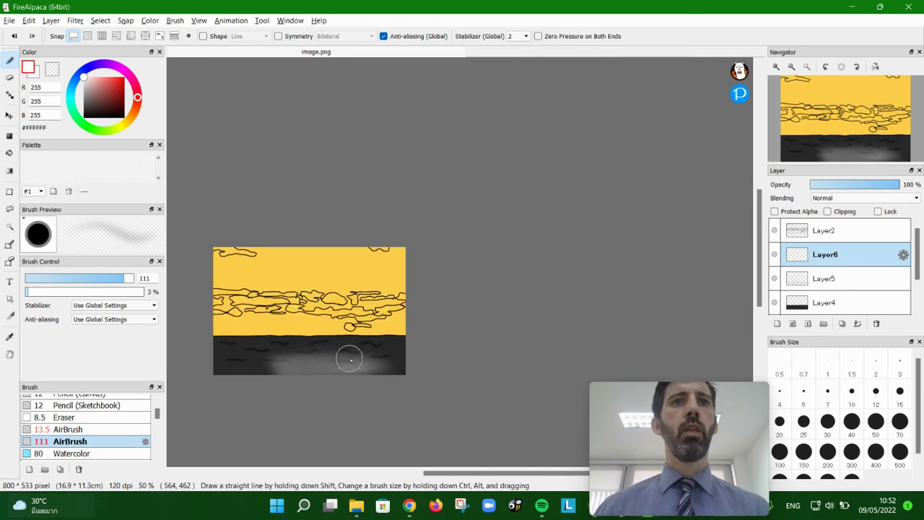
scroll(109, 430, "down", 1)
Step: Undo the soft white glow and try a white Watercolor stroke along the sea's lower edge, undoing it too
left_click(108, 439)
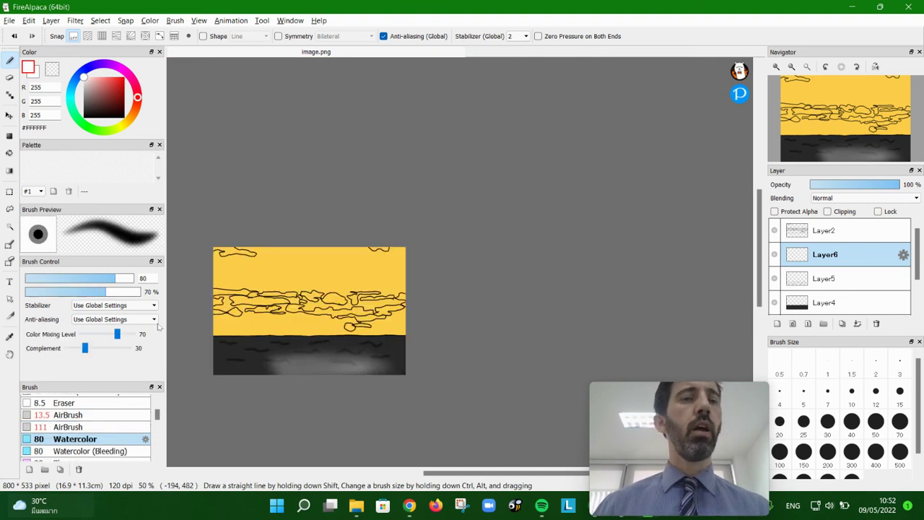
key("ctrl+z")
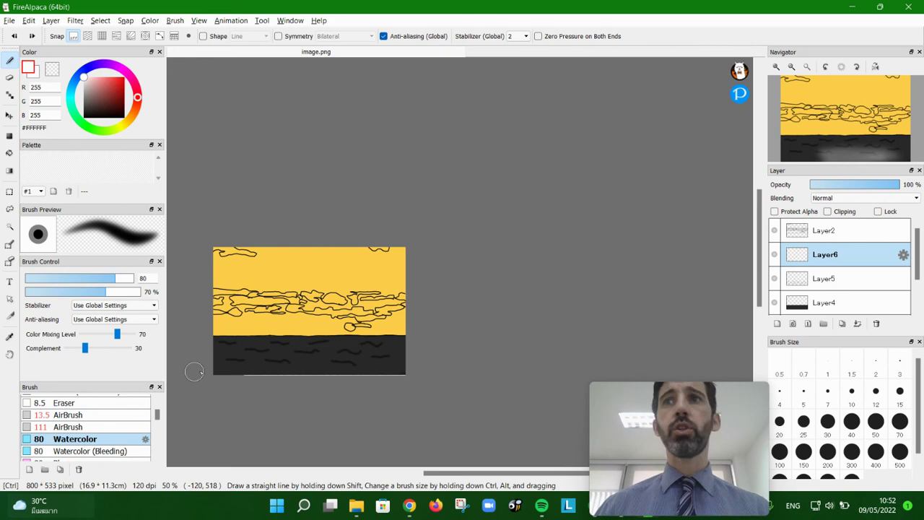
mouse_move(265, 372)
left_mouse_down()
mouse_move(353, 365)
mouse_move(335, 373)
left_mouse_up()
key("ctrl+z")
Step: Try a white stroke along the sea's lower edge with the Watercolor (Bleeding) brush, undo it, and browse further brushes
left_click(96, 450)
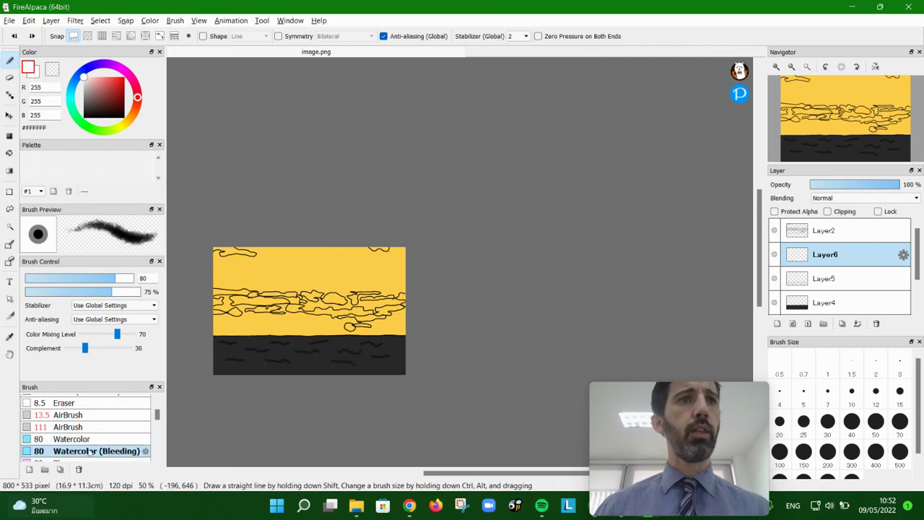
left_click_drag(255, 373, 338, 371)
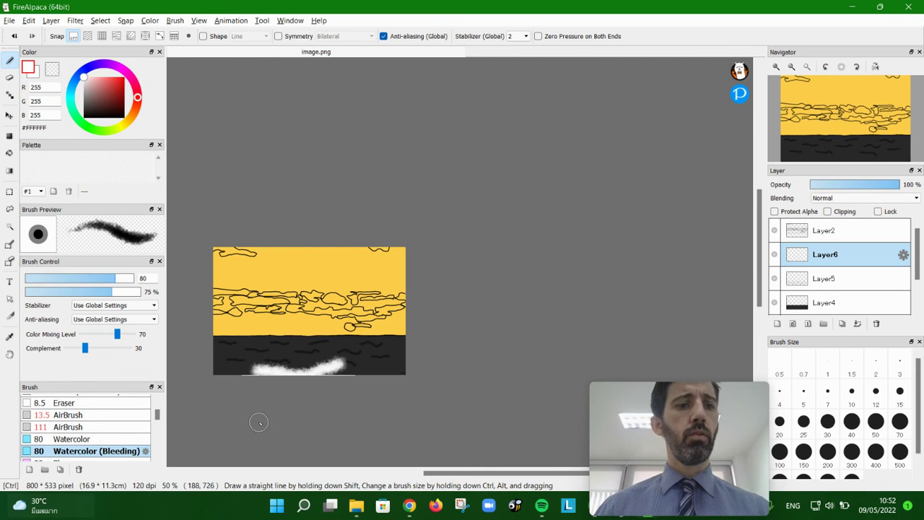
key("ctrl+z")
scroll(72, 417, "down", 1)
scroll(71, 424, "down", 2)
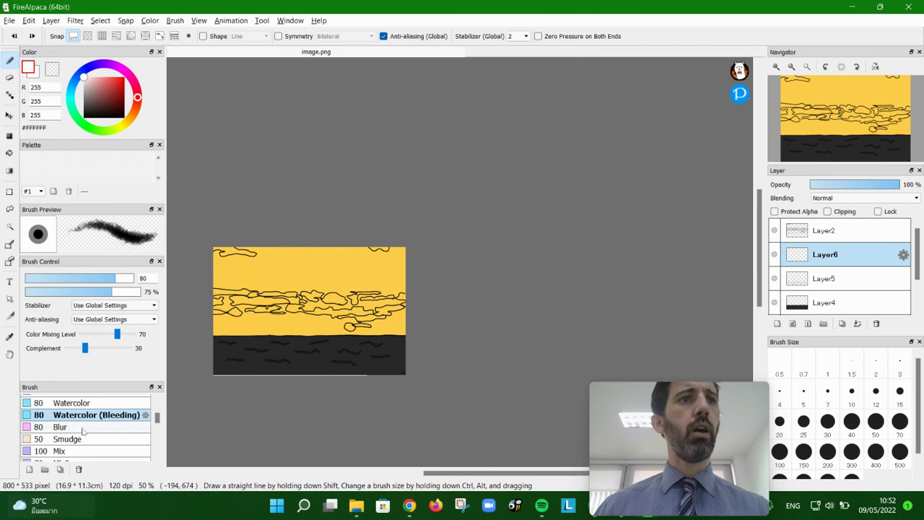
scroll(83, 430, "down", 1)
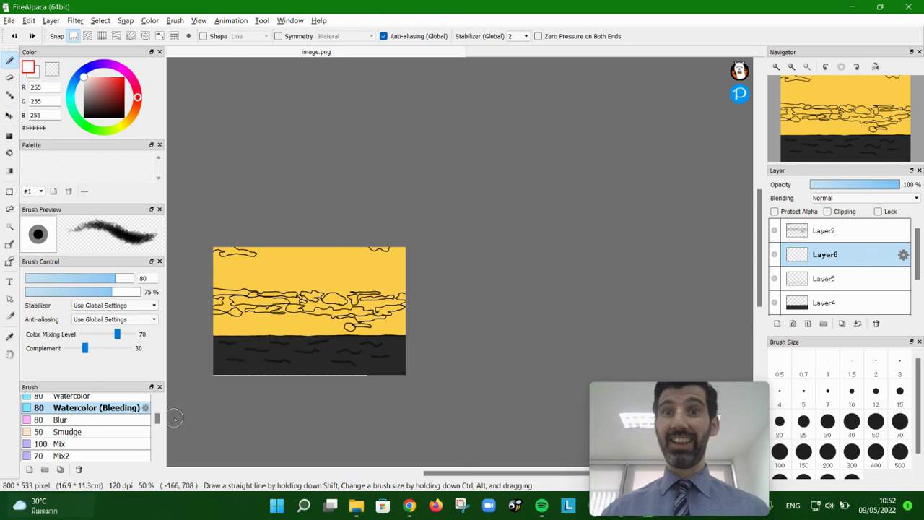
Step: Switch to GIMP and add a transparent 800 × 533 px layer named "Sea Dark" above the sea background layer
mouse_move(646, 425)
left_click_drag(645, 422, 766, 420)
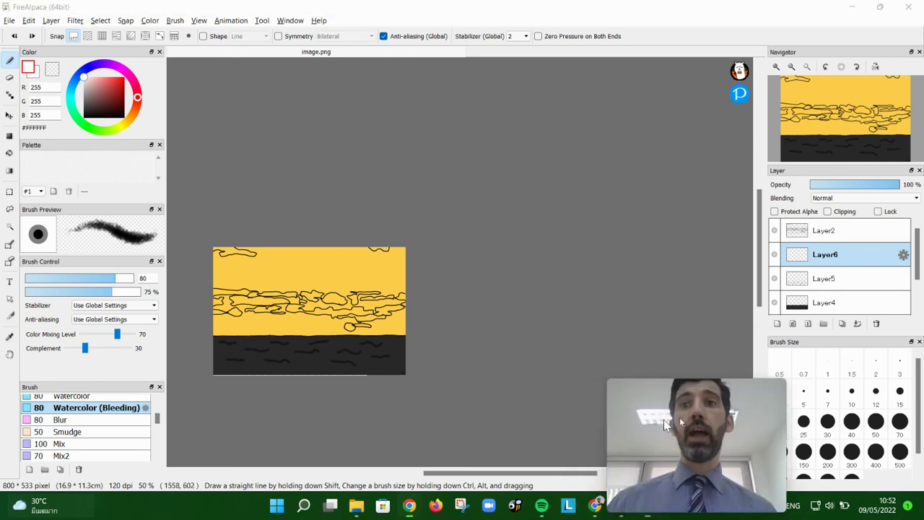
key("alt+Tab")
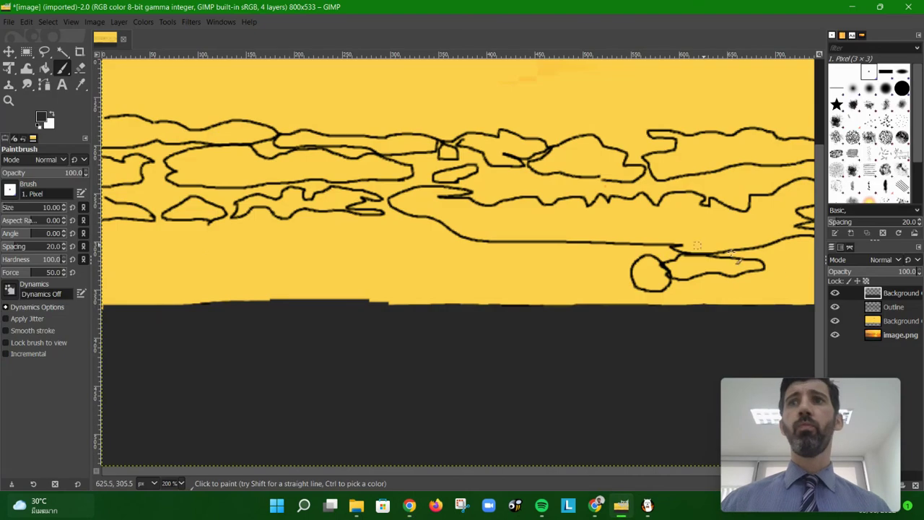
right_click(880, 363)
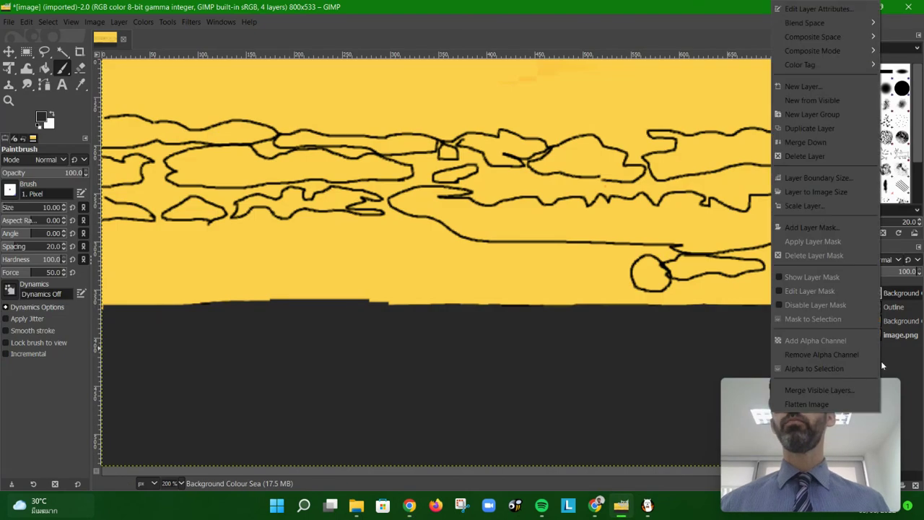
left_click(803, 86)
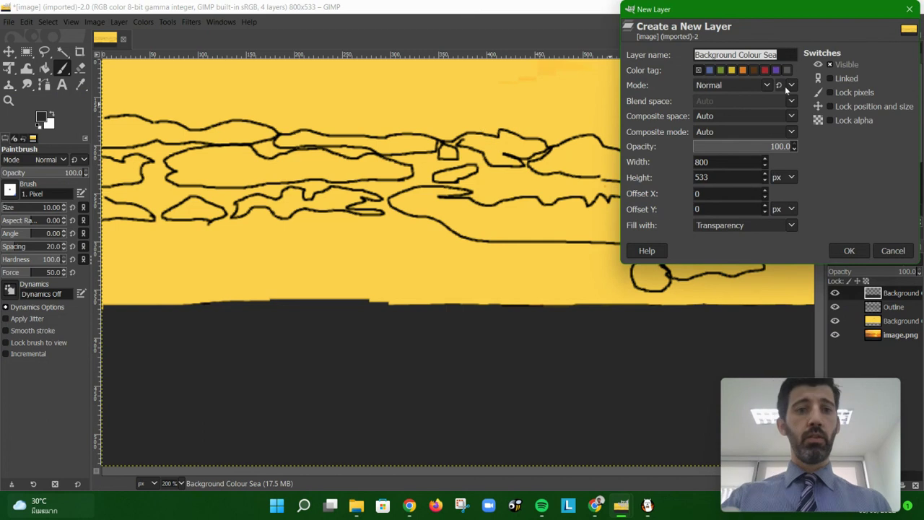
type("Sea Dark")
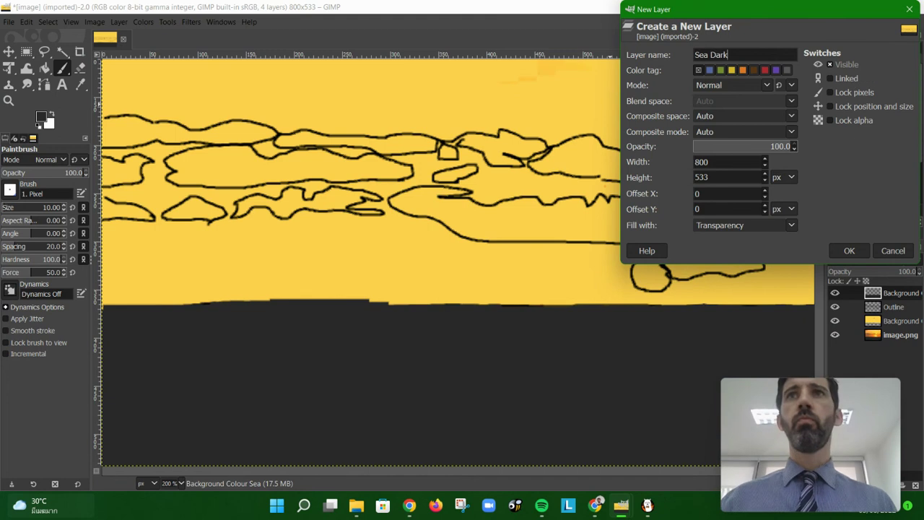
key("Return")
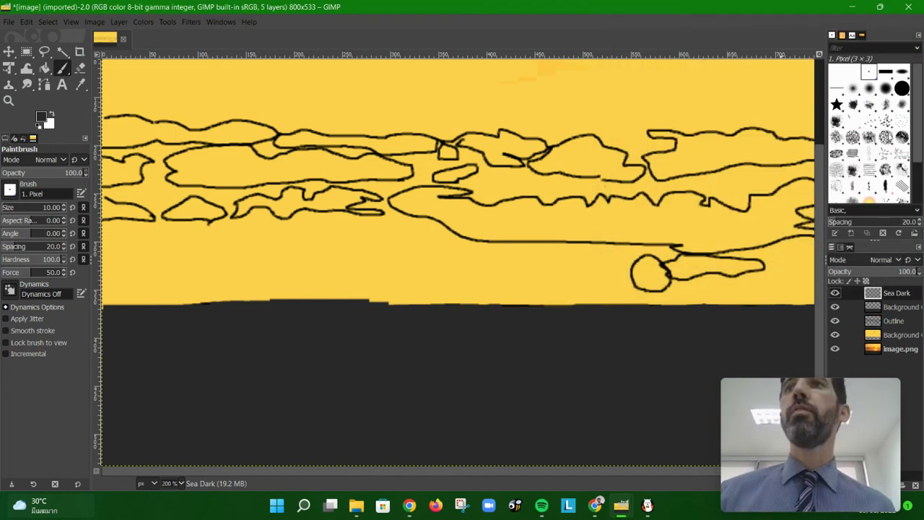
Step: Choose the Smoke texture brush for the Paintbrush tool
scroll(869, 134, "down", 3)
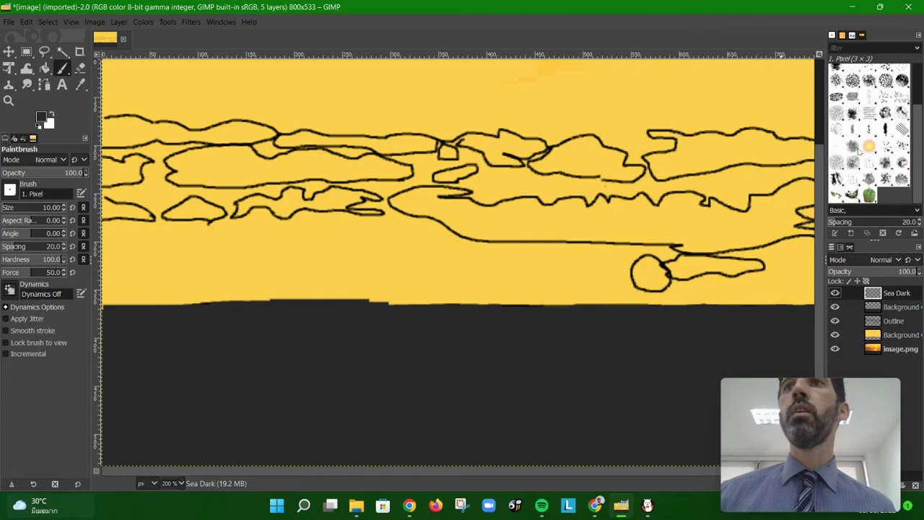
left_click(854, 145)
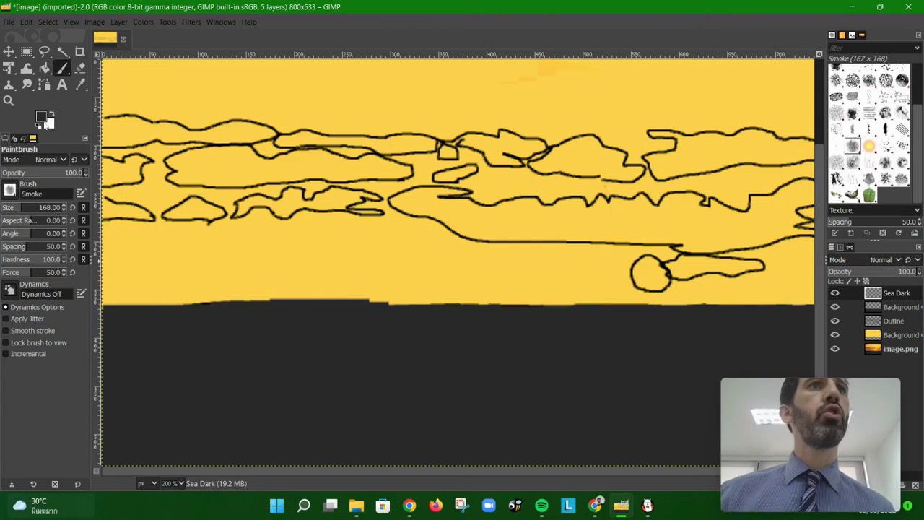
Step: Set the foreground colour to black and the Smoke brush size to 60
left_click(42, 117)
left_click_drag(20, 149, 52, 165)
left_click(153, 213)
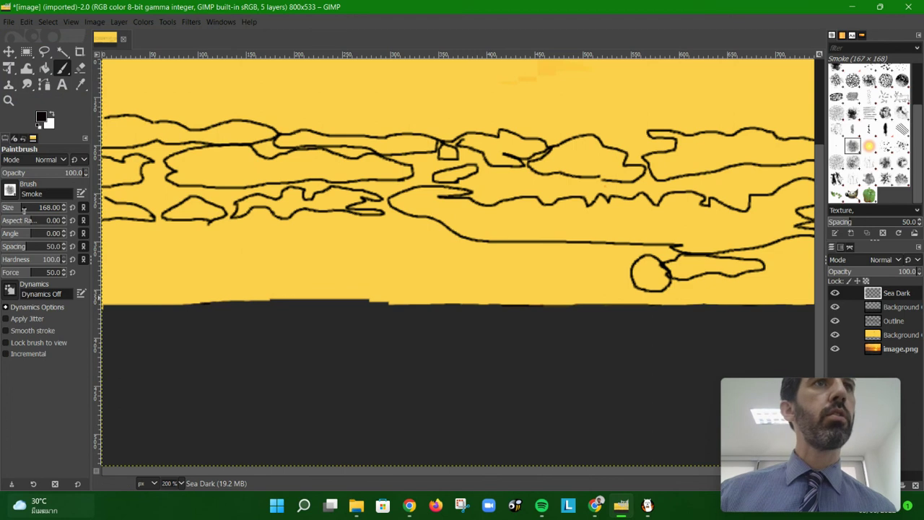
scroll(23, 210, "up", 6)
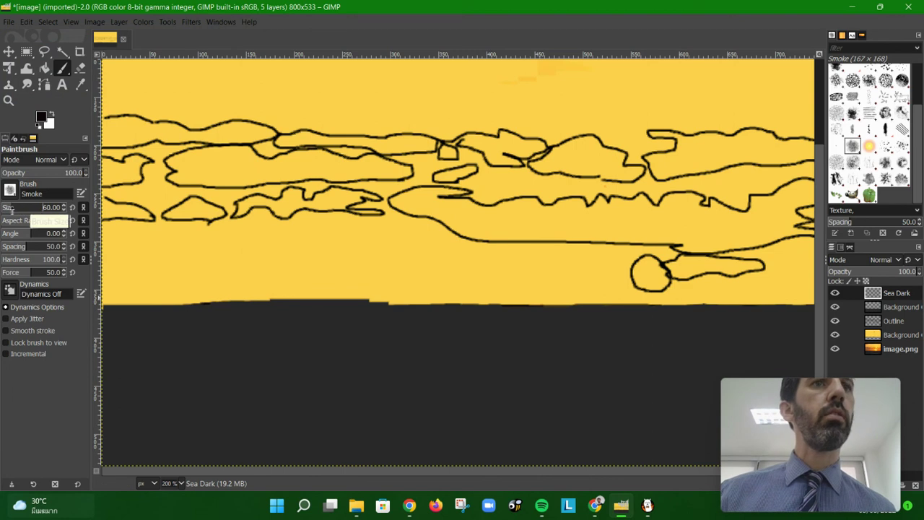
Step: Paint five short black wave strokes on the Sea Dark layer, three across the upper sea and two lower down
mouse_move(144, 354)
left_mouse_down()
mouse_move(159, 340)
mouse_move(283, 336)
left_mouse_up()
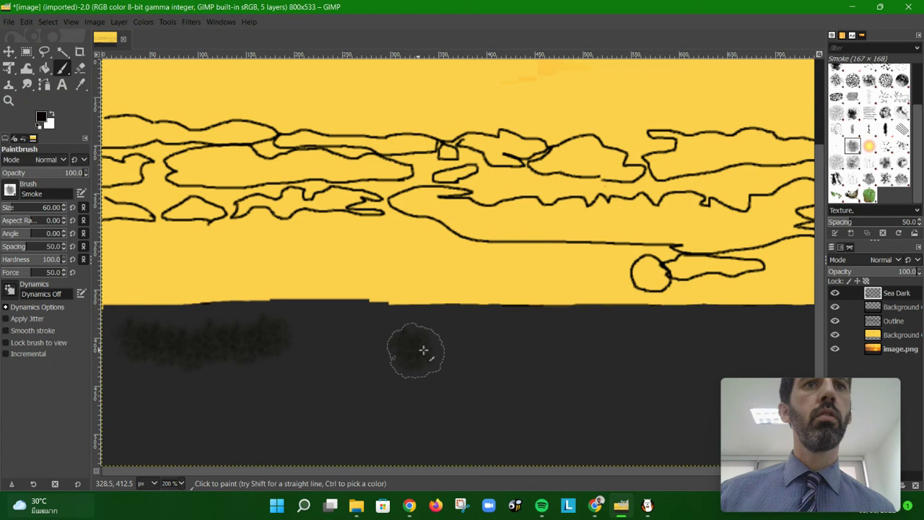
left_click_drag(408, 348, 540, 358)
mouse_move(324, 402)
left_mouse_down()
mouse_move(273, 425)
mouse_move(231, 418)
left_mouse_up()
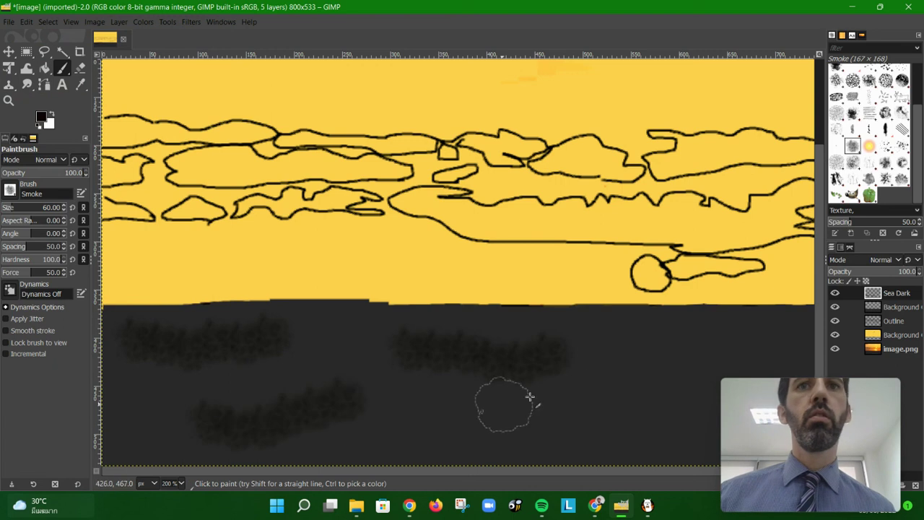
left_click_drag(650, 344, 732, 351)
left_click_drag(596, 422, 619, 423)
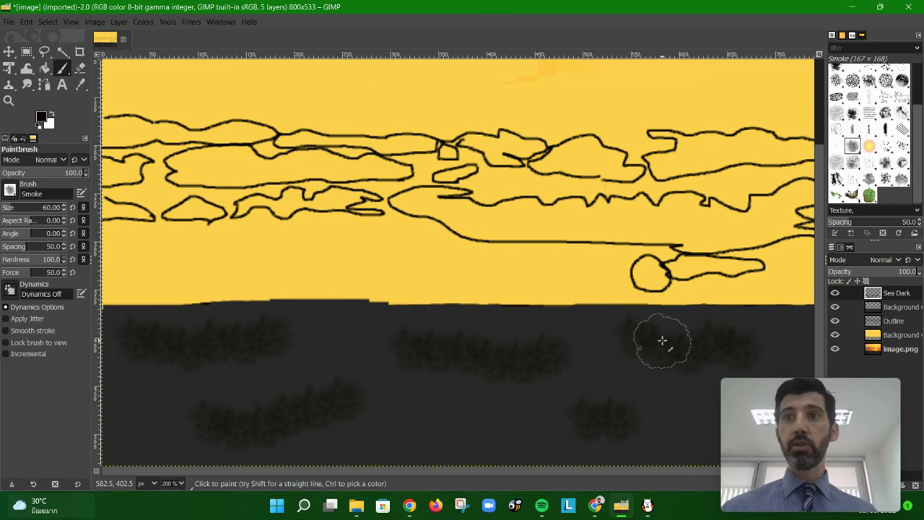
Step: Switch to the seascape drawing in Chrome Canvas
mouse_move(597, 514)
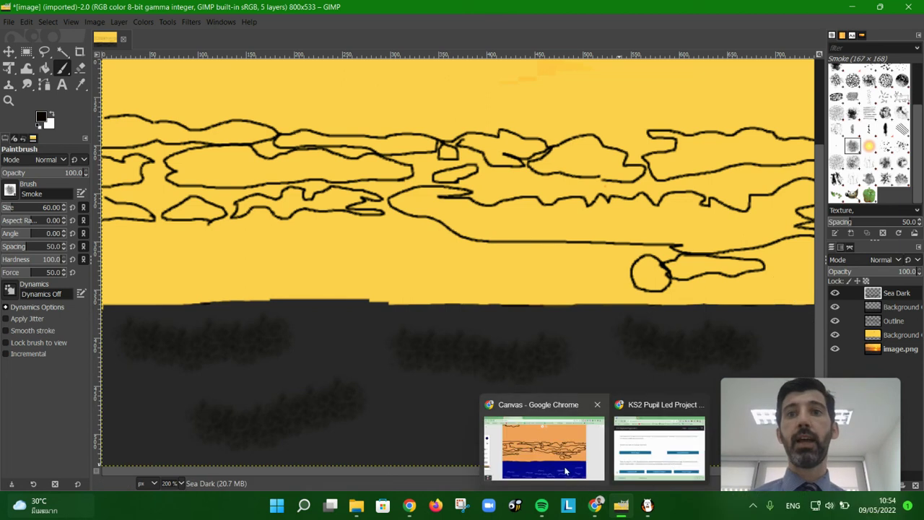
left_click(544, 444)
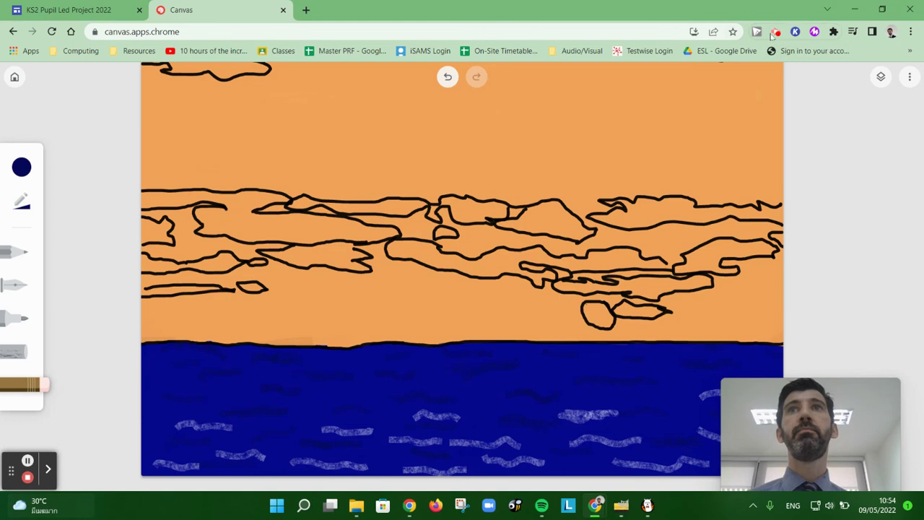